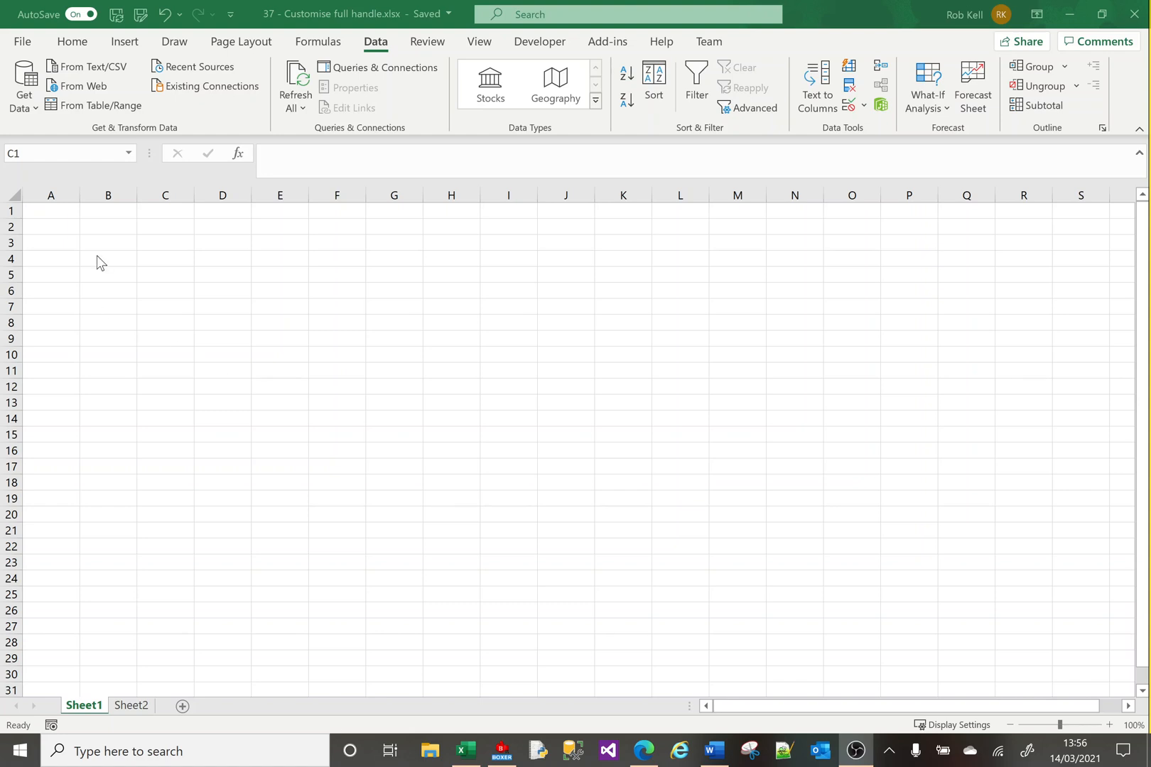
Enter 1, 2, 3 and 4 in B1:B4 and fill the number series down to B19
left_click(112, 210)
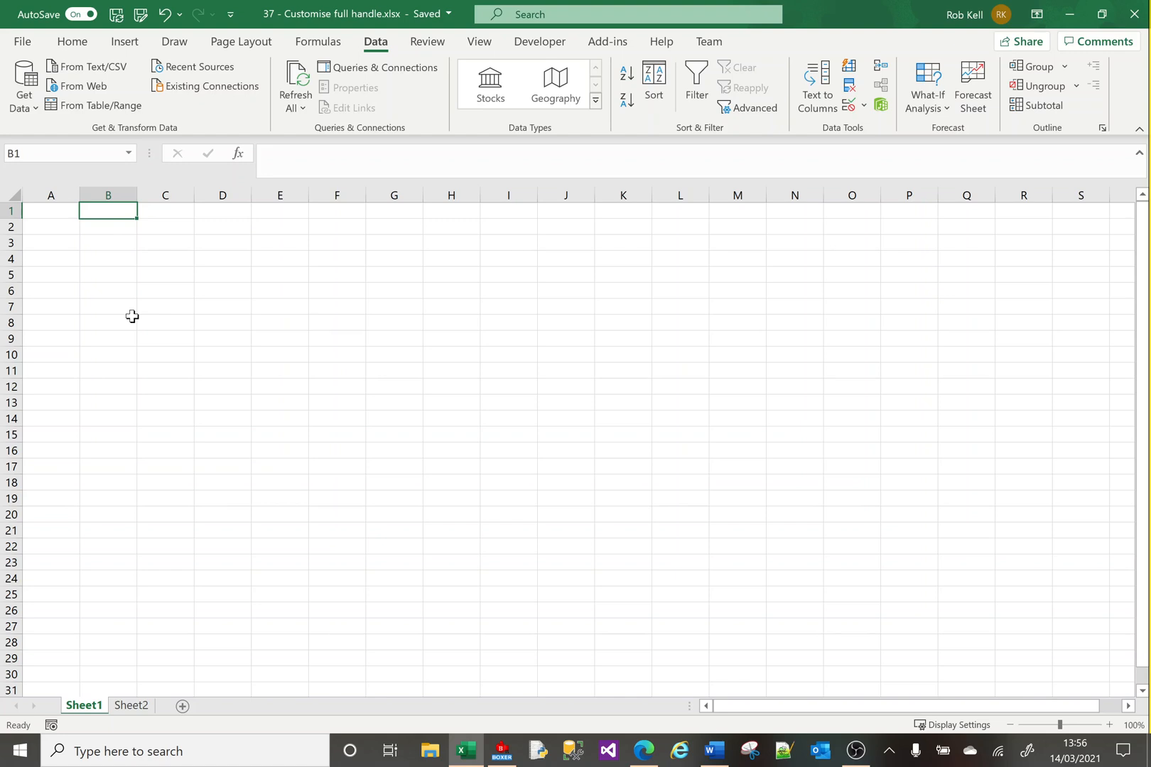
type("1")
key("Return")
type("2")
key("Return")
type("3")
key("Return")
type("4")
key("Return")
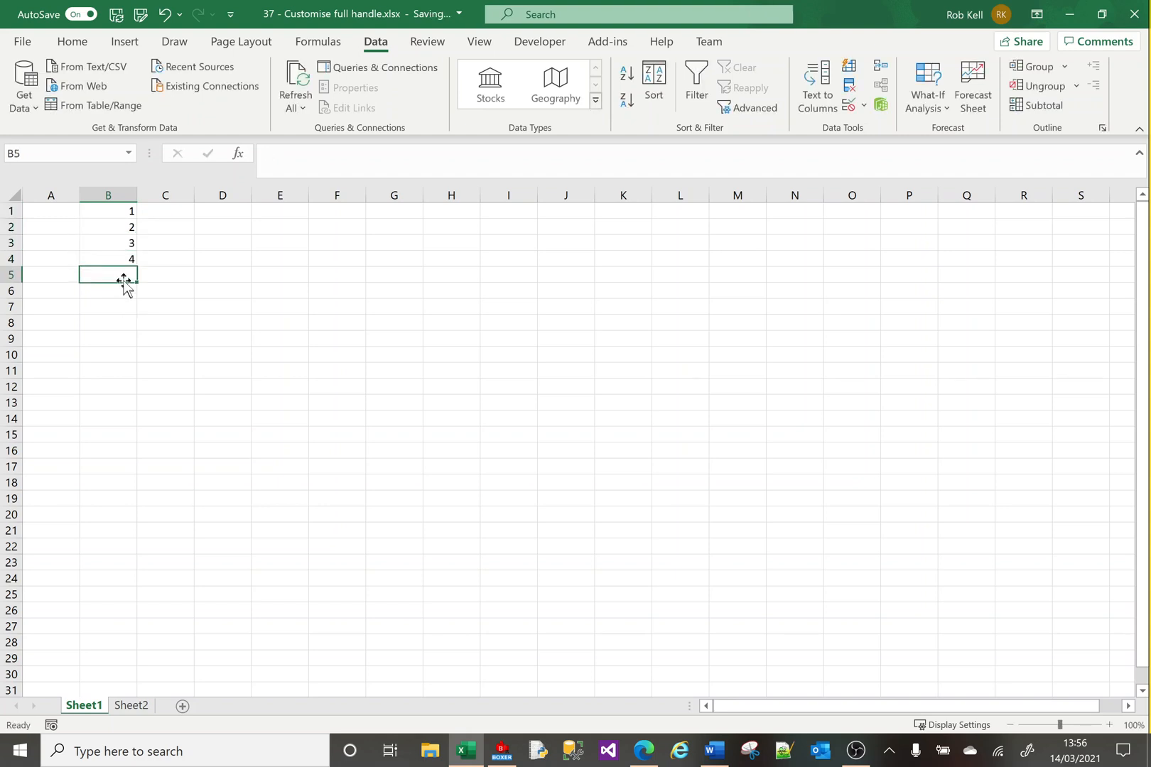
left_click_drag(121, 211, 143, 505)
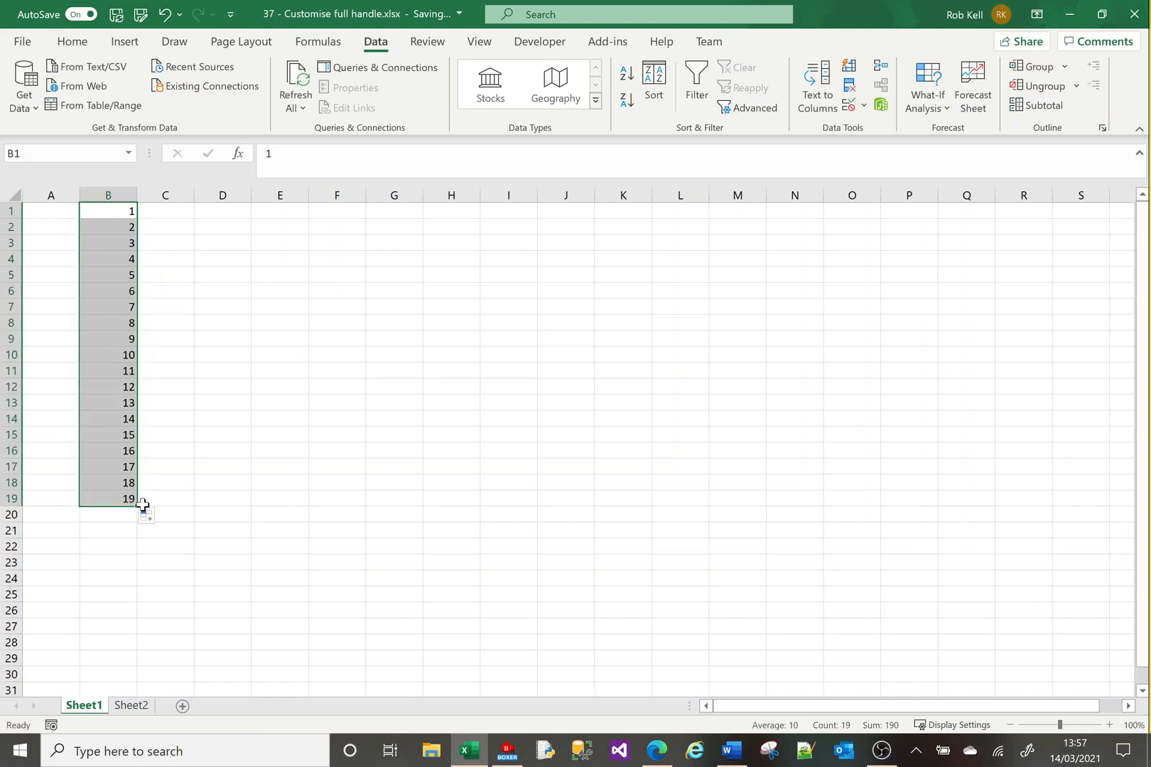
Enter 2, 4, 6 and 8 in D1:D4 and fill the even-number series down to D19
left_click(223, 212)
type("2")
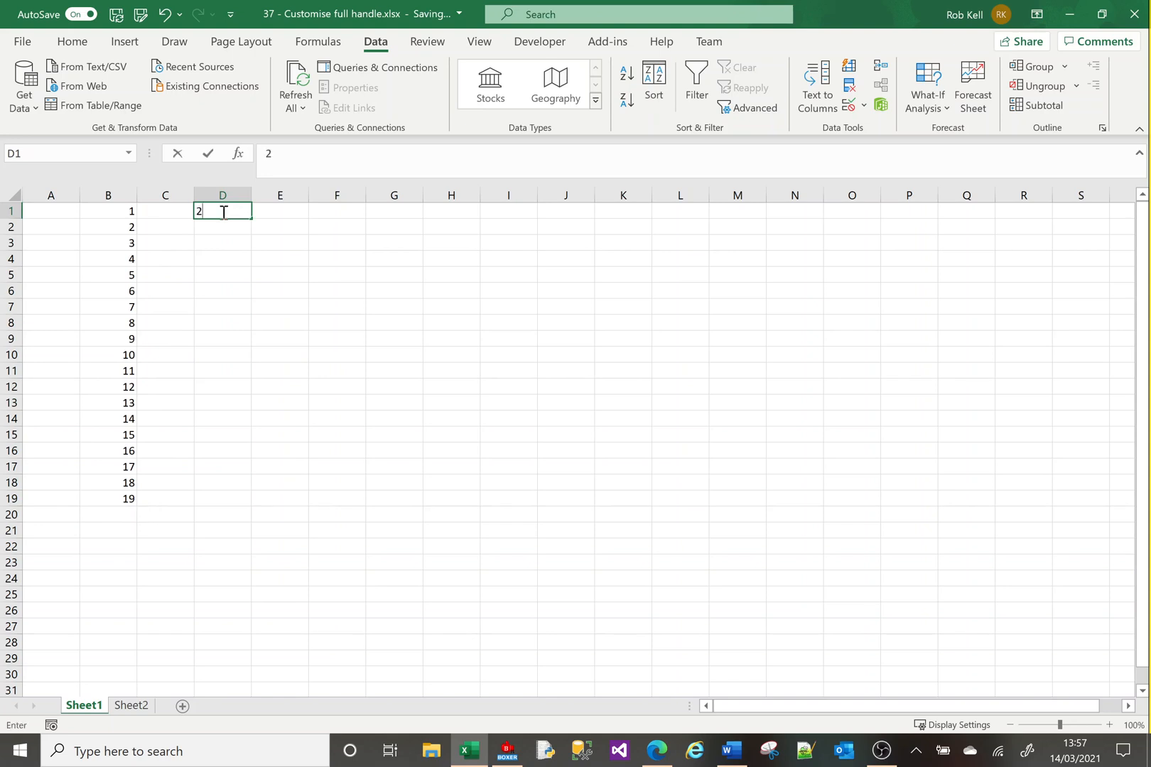
key("Return")
type("4")
key("Return")
type("6")
key("Return")
type("8")
key("Return")
left_click_drag(222, 212, 249, 508)
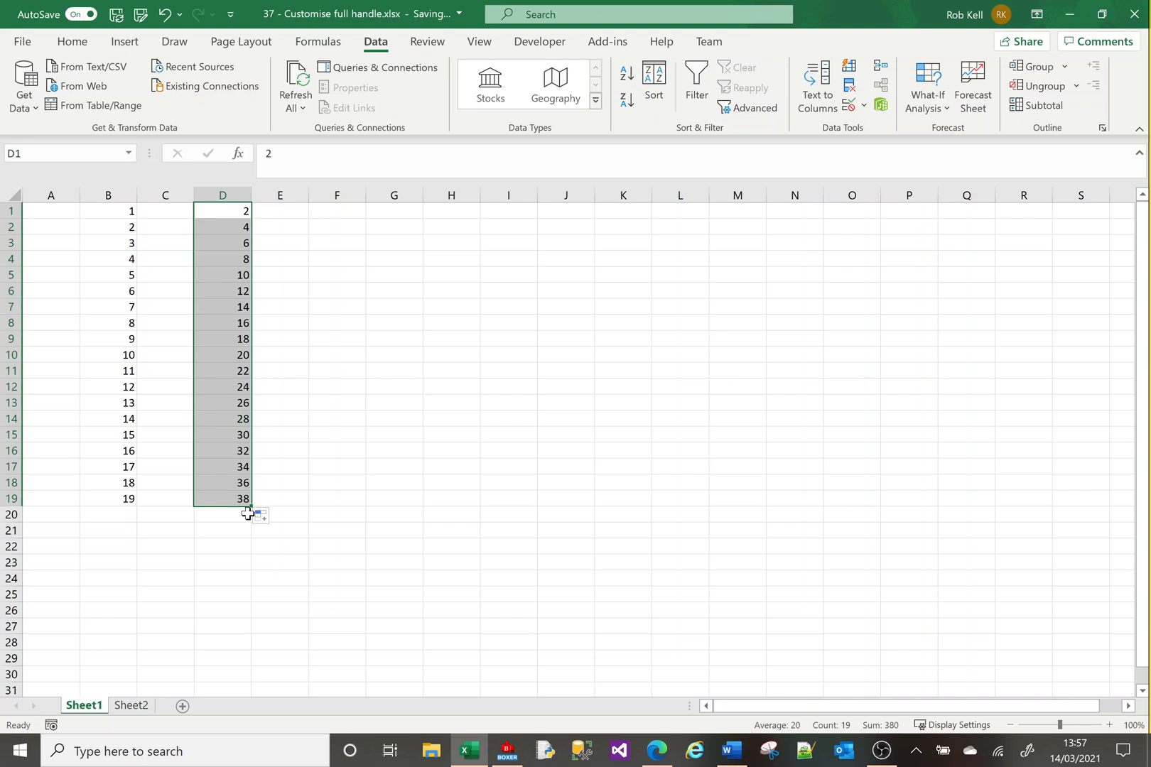
Enter the dates 01/01/2021 in F1 and 02/01/2021 in F2 and fill the daily series down to F21
left_click(332, 208)
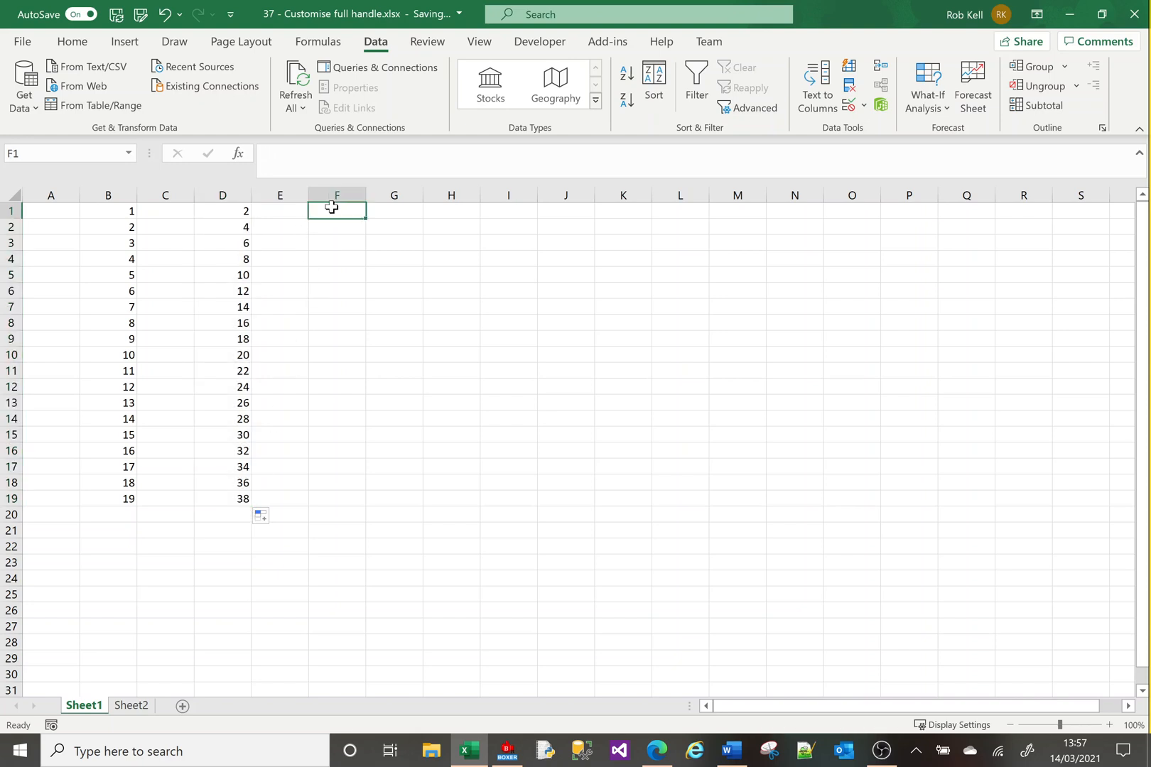
type("01/")
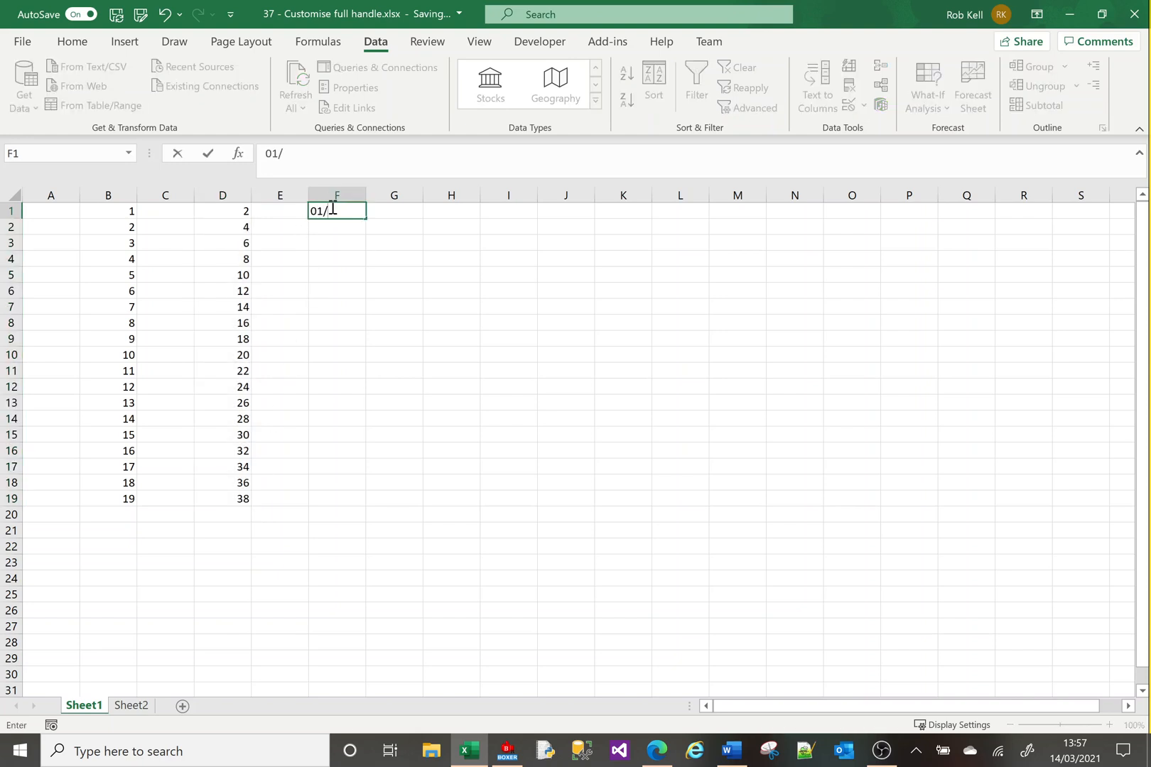
type("01/2021")
key("ctrl+Return")
key("Return")
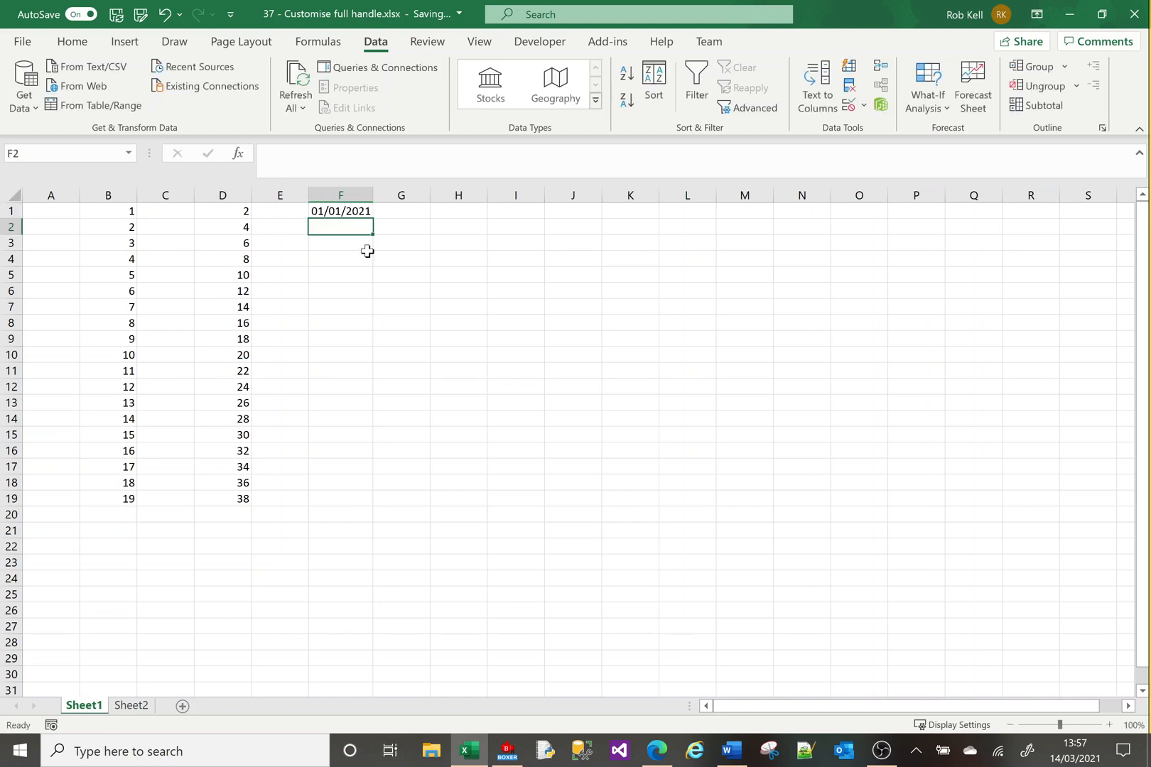
type("02/01/201")
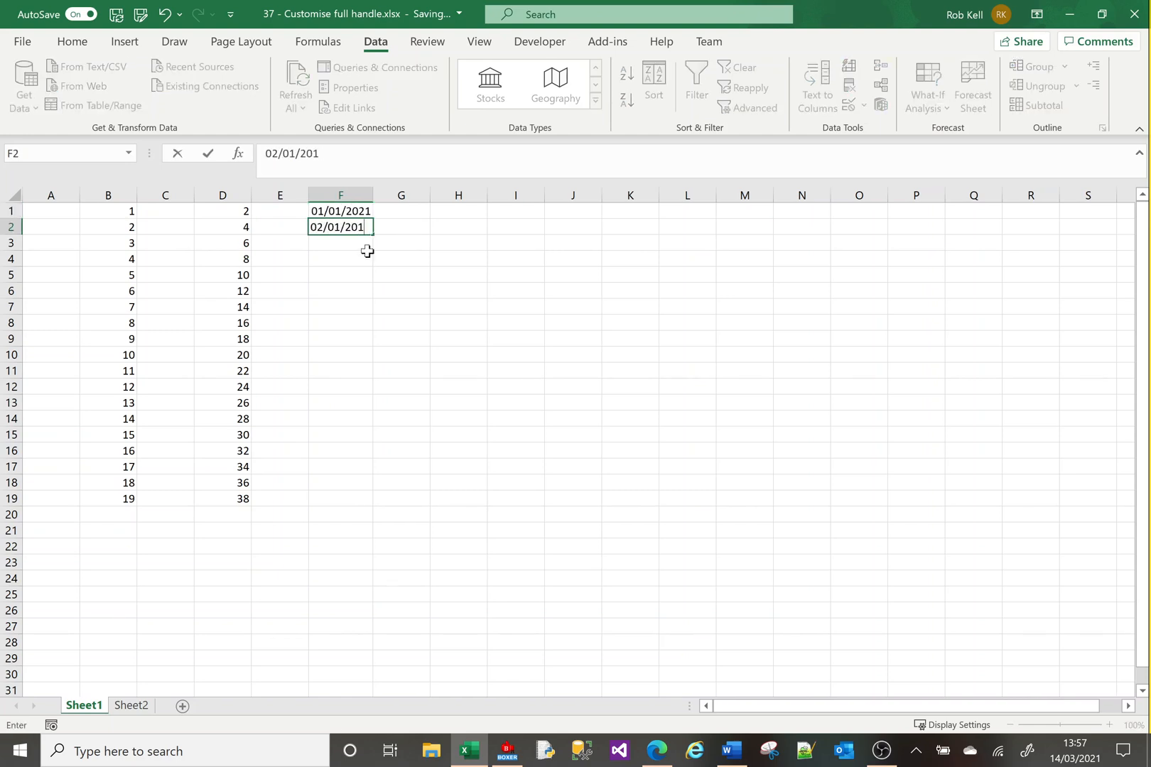
key("BackSpace")
type("21")
key("Return")
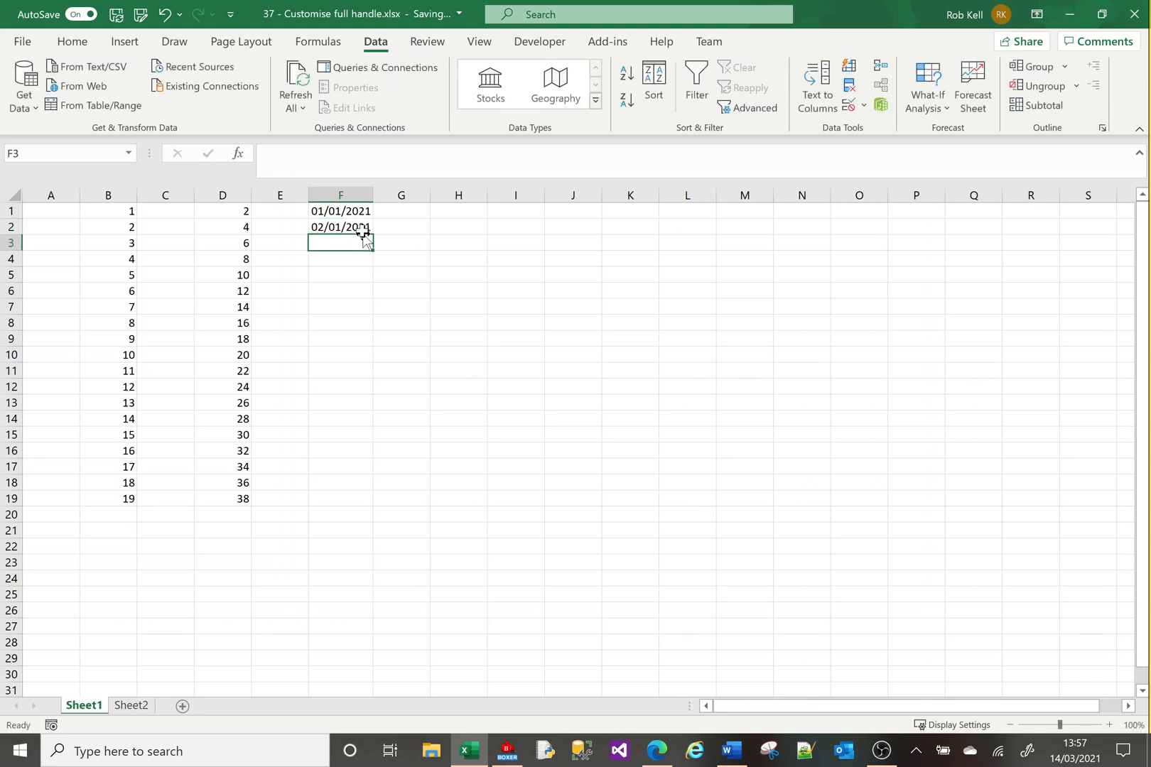
left_click(356, 211)
left_click_drag(356, 211, 375, 539)
left_click(481, 482)
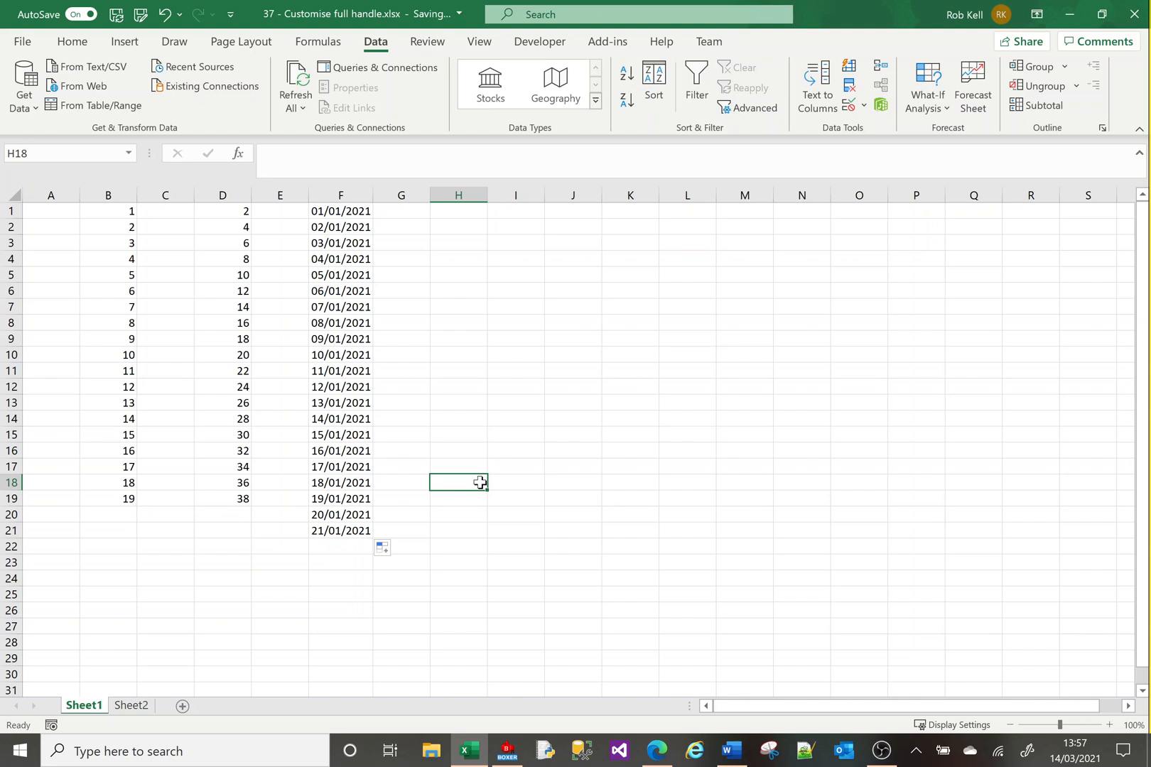
Enter Monday in H1 and Tuesday in H2 and fill the weekday names down to H17
left_click(469, 215)
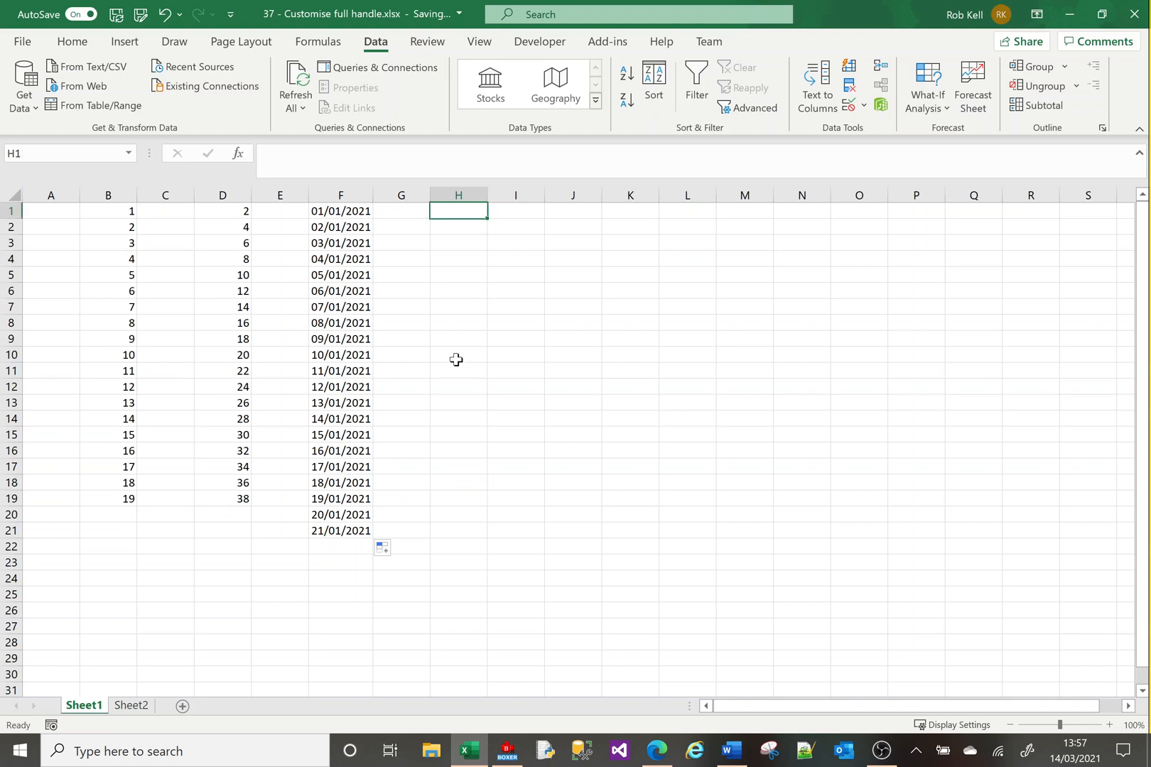
type("Mondat")
key("Return")
type("Tue")
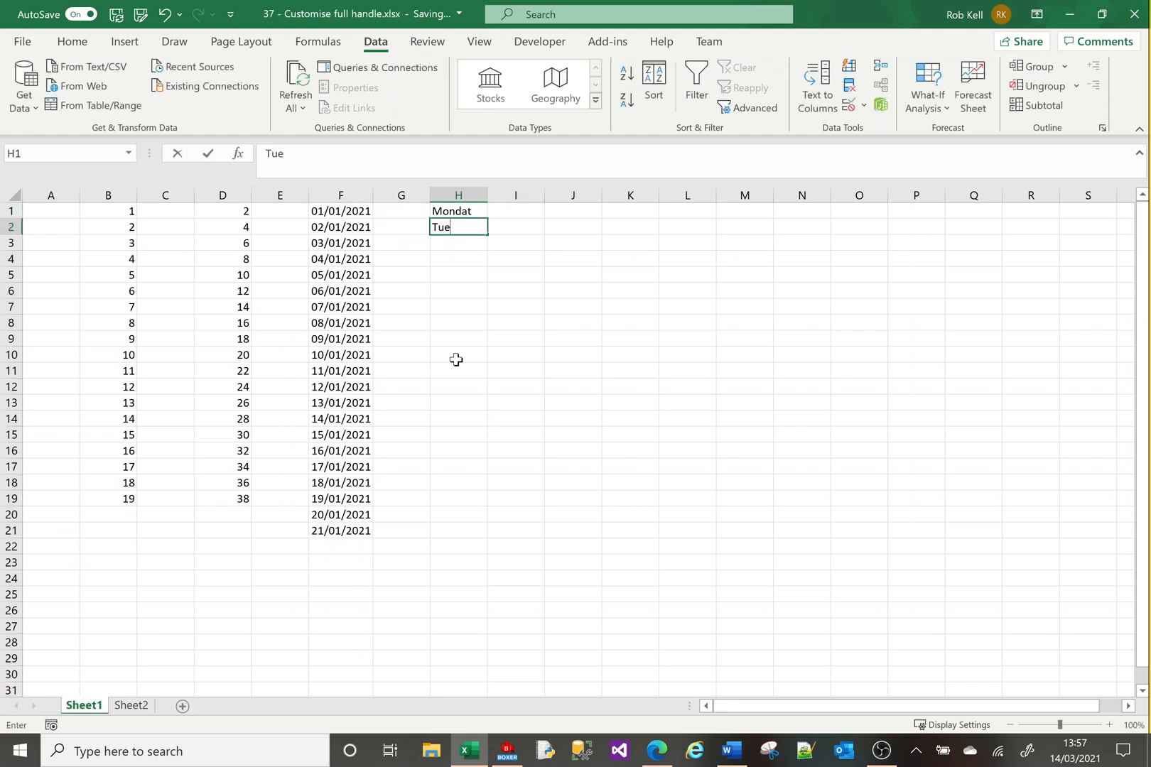
type("sday")
key("Return")
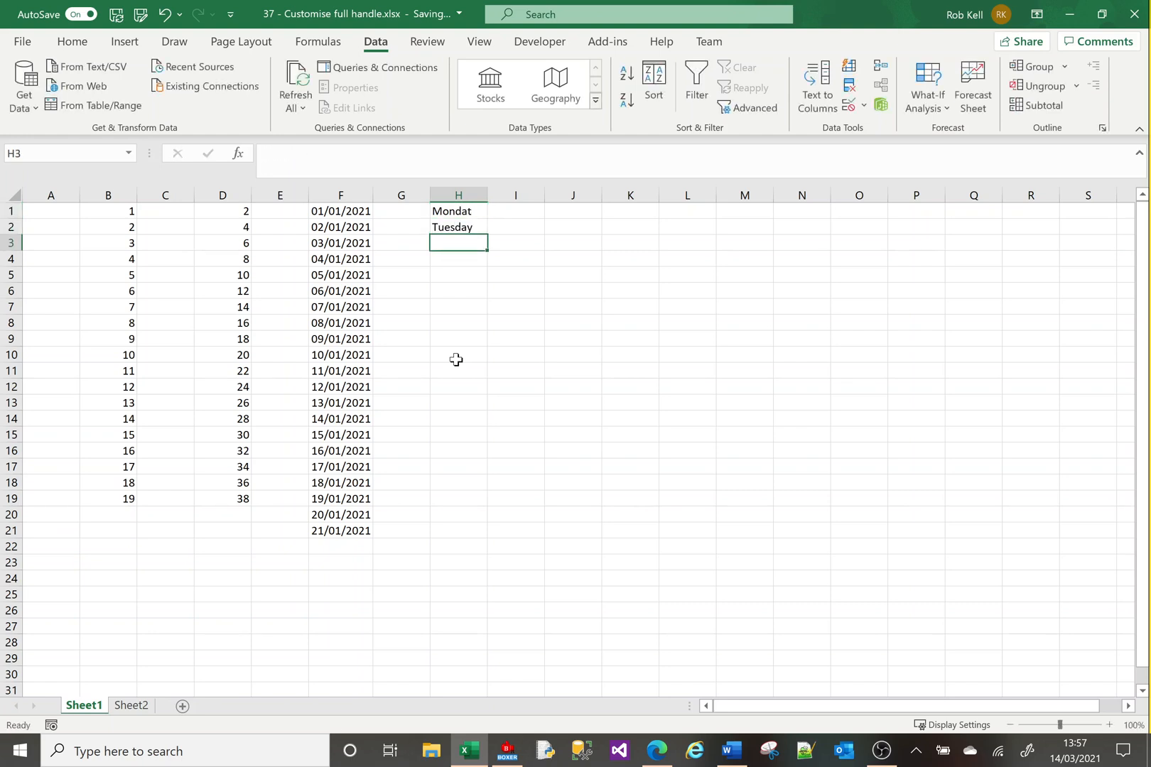
key("Up")
key("Up")
key("F2")
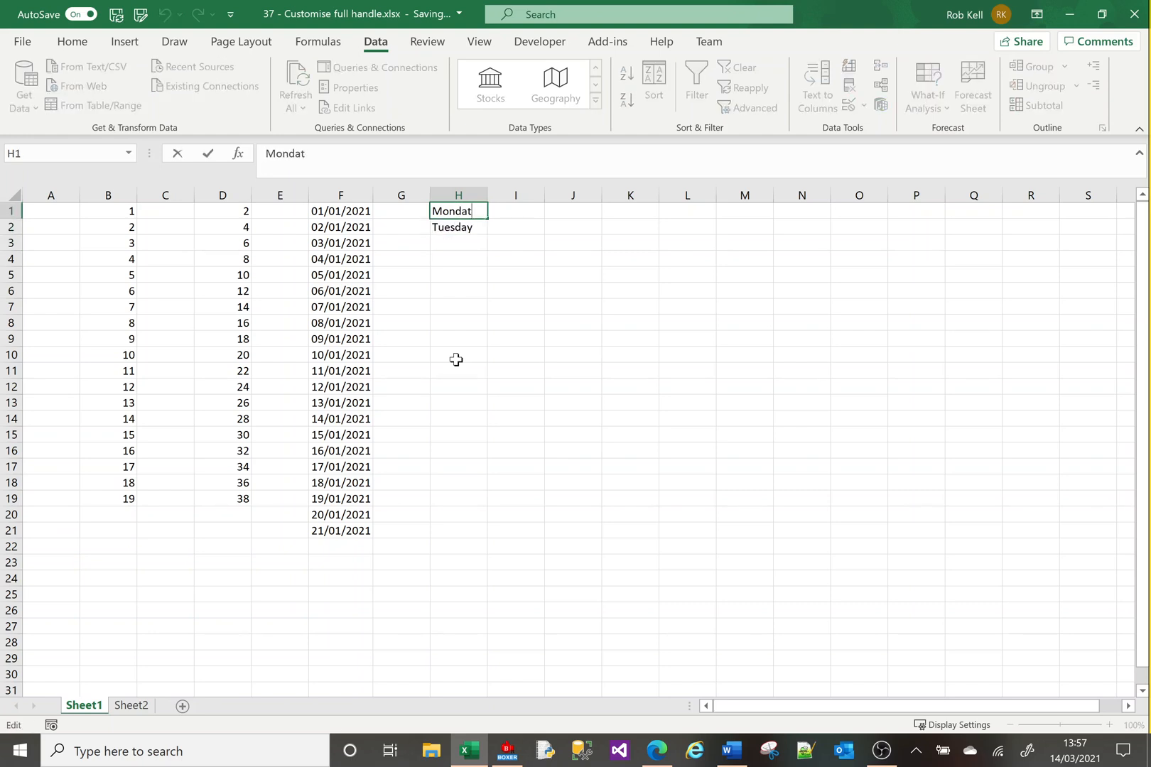
key("BackSpace")
type("y")
key("Return")
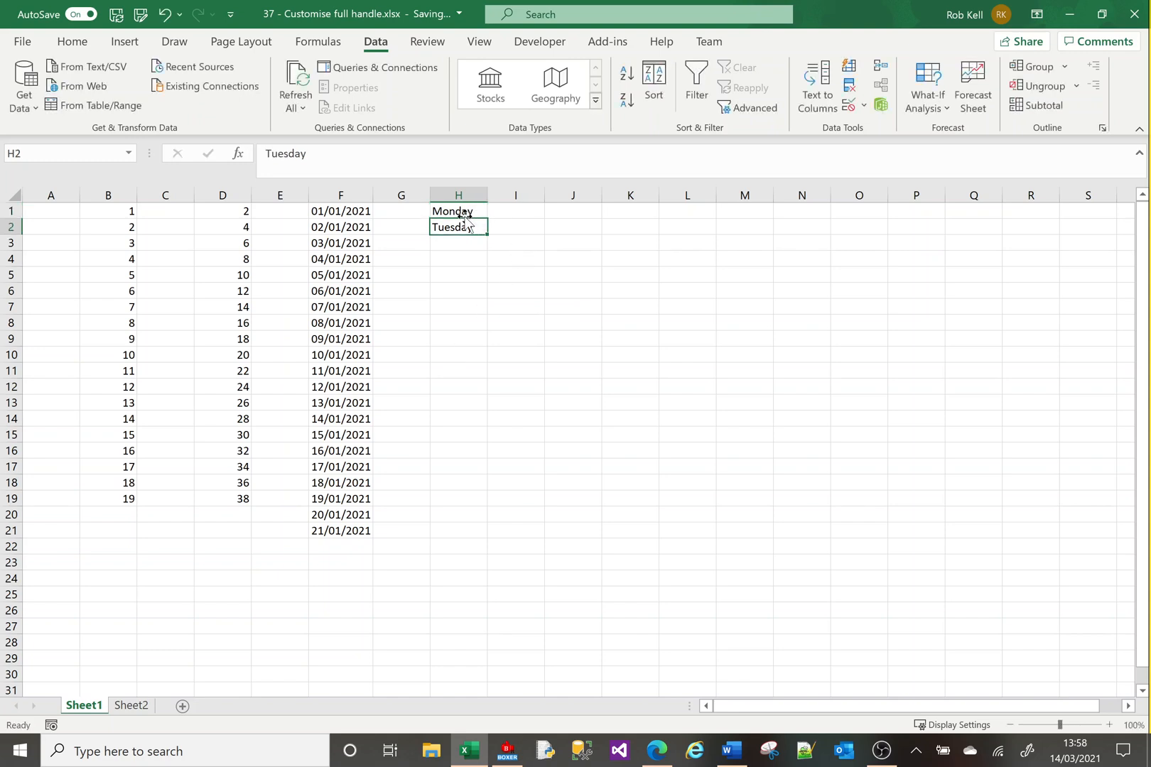
left_click_drag(463, 211, 489, 478)
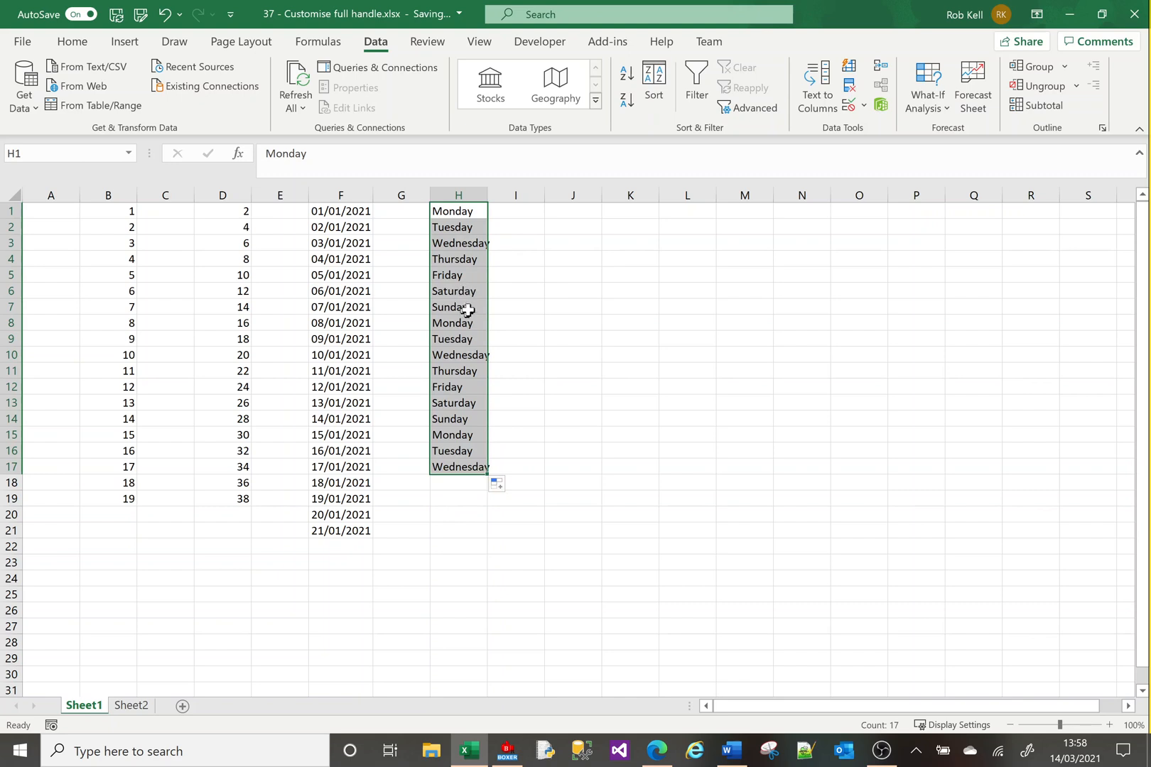
Enter Monday in J1 and fill the weekday series from that single cell down to J17
left_click(519, 209)
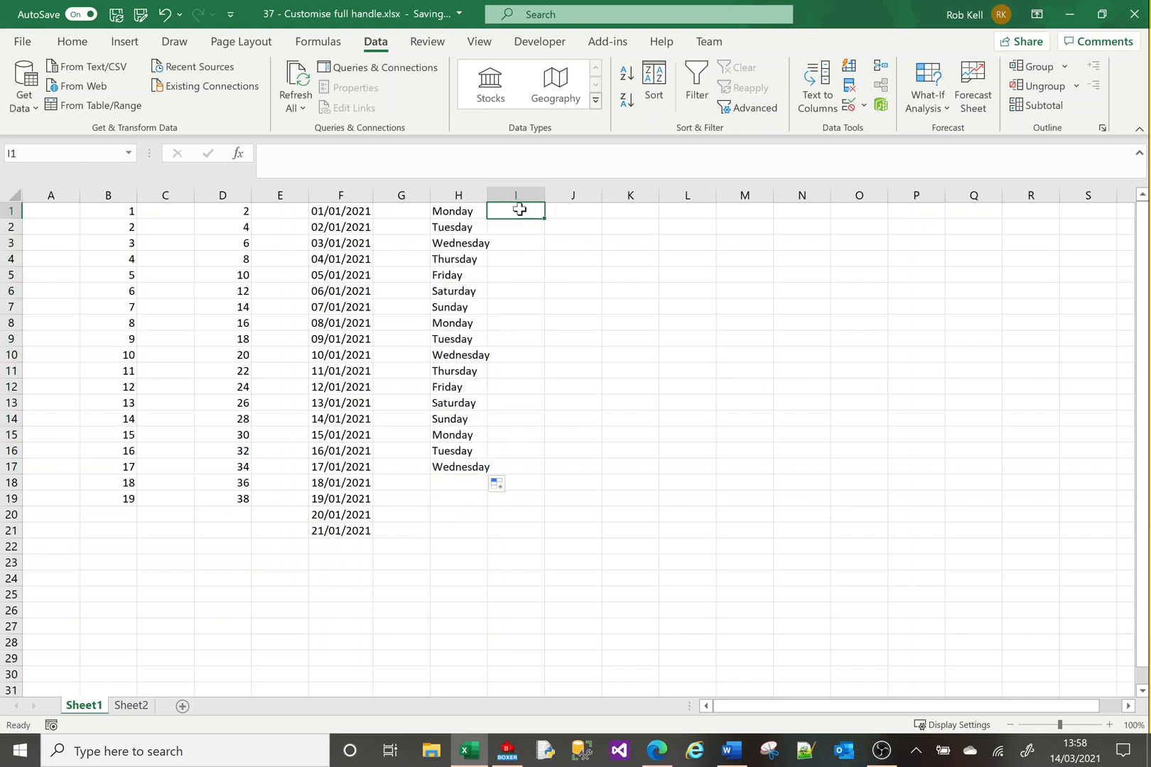
left_click(575, 212)
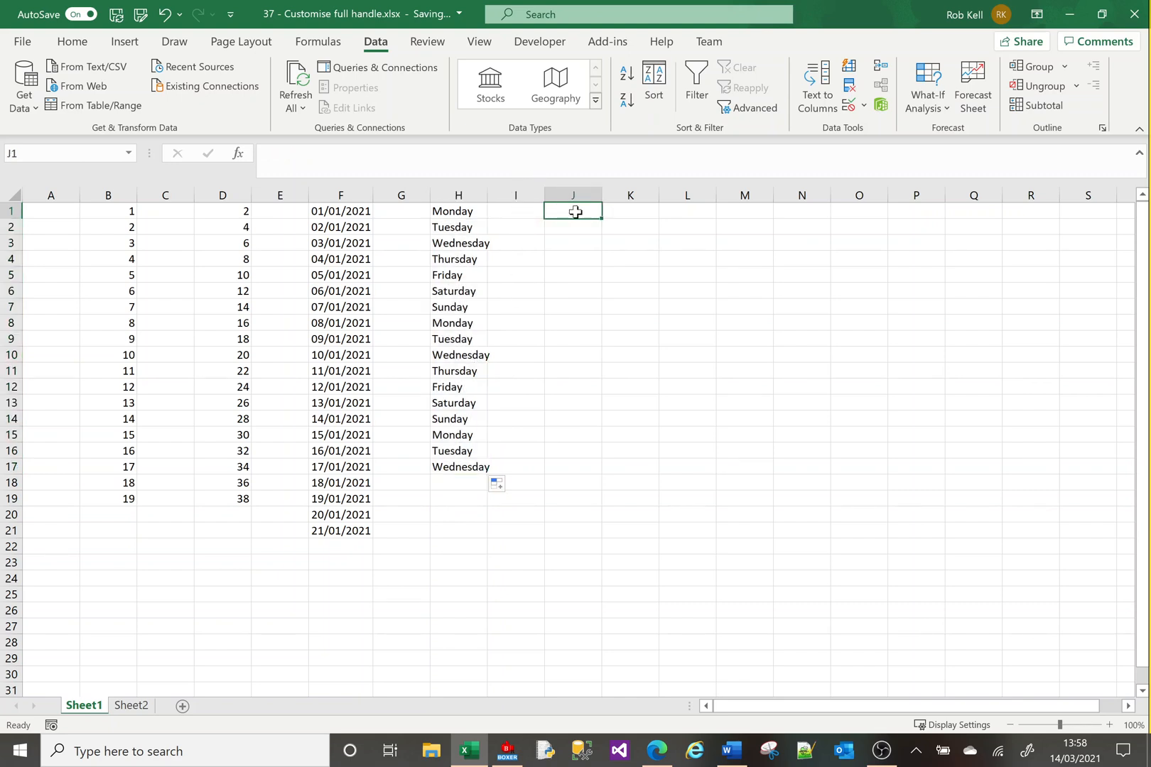
type("Monday")
key("Return")
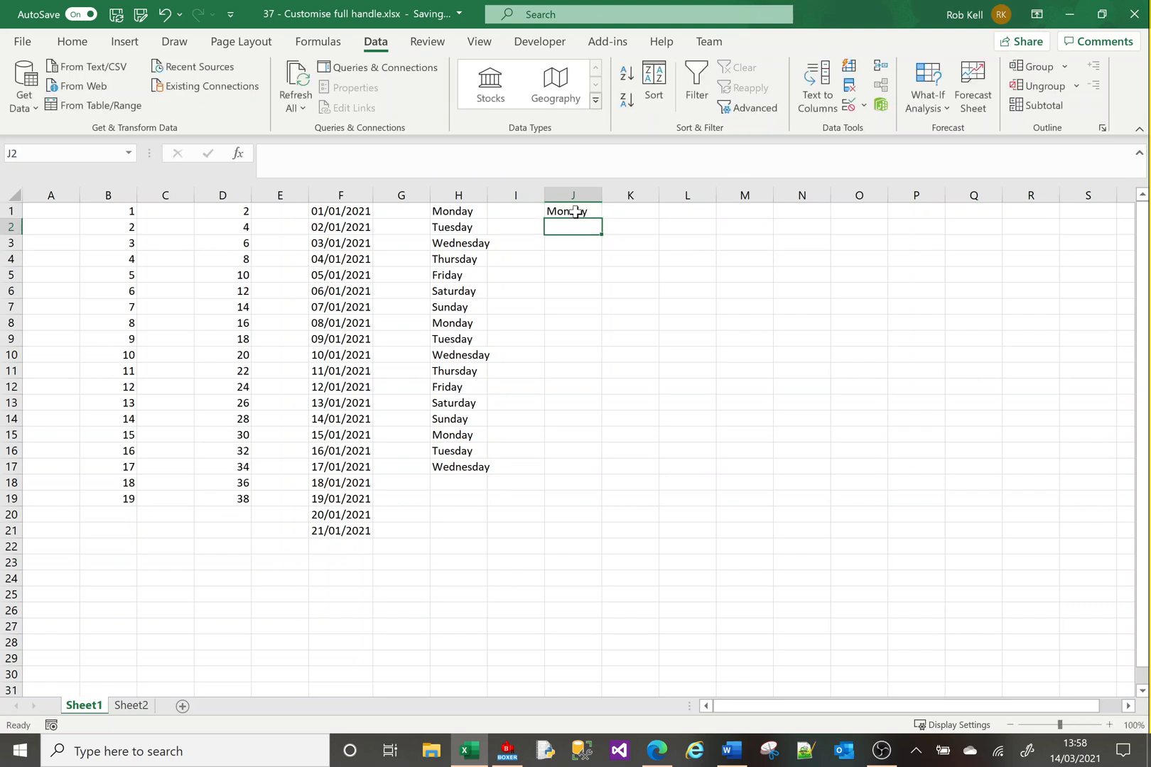
left_click(589, 213)
left_click_drag(603, 215, 598, 473)
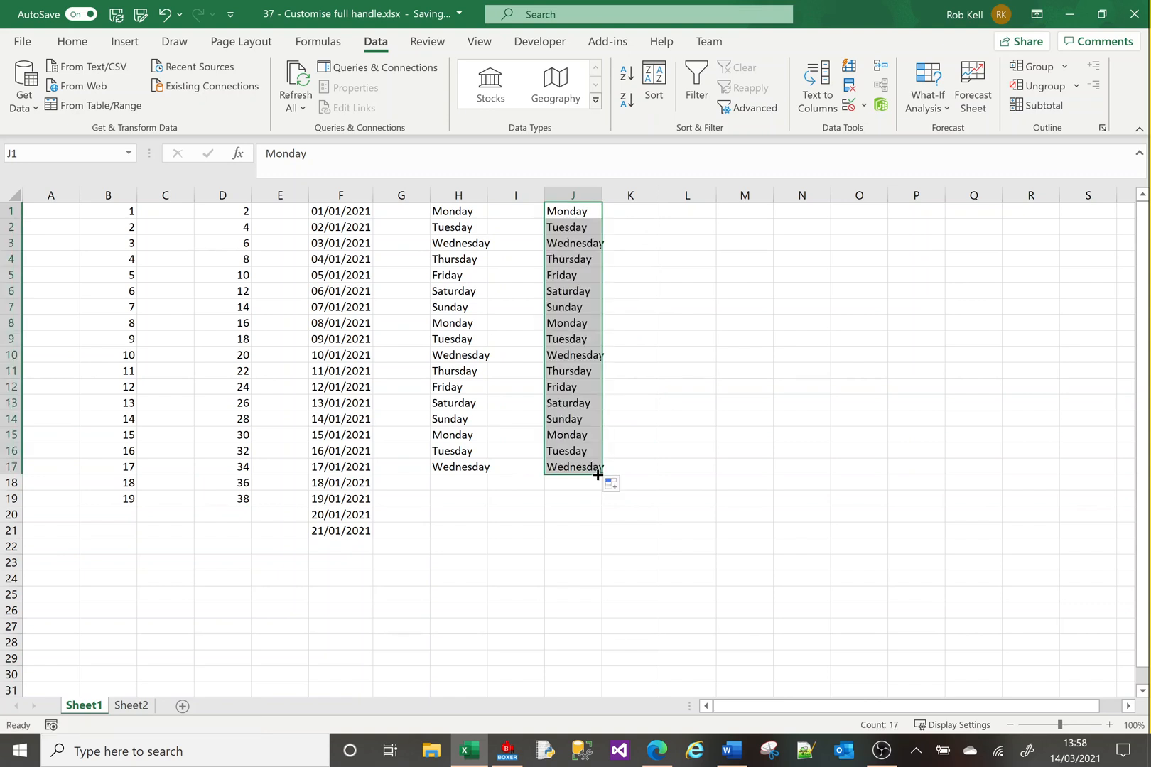
Enter the abbreviated weekday Mon in L1 and fill the series down to L12
left_click(685, 214)
type("Mon")
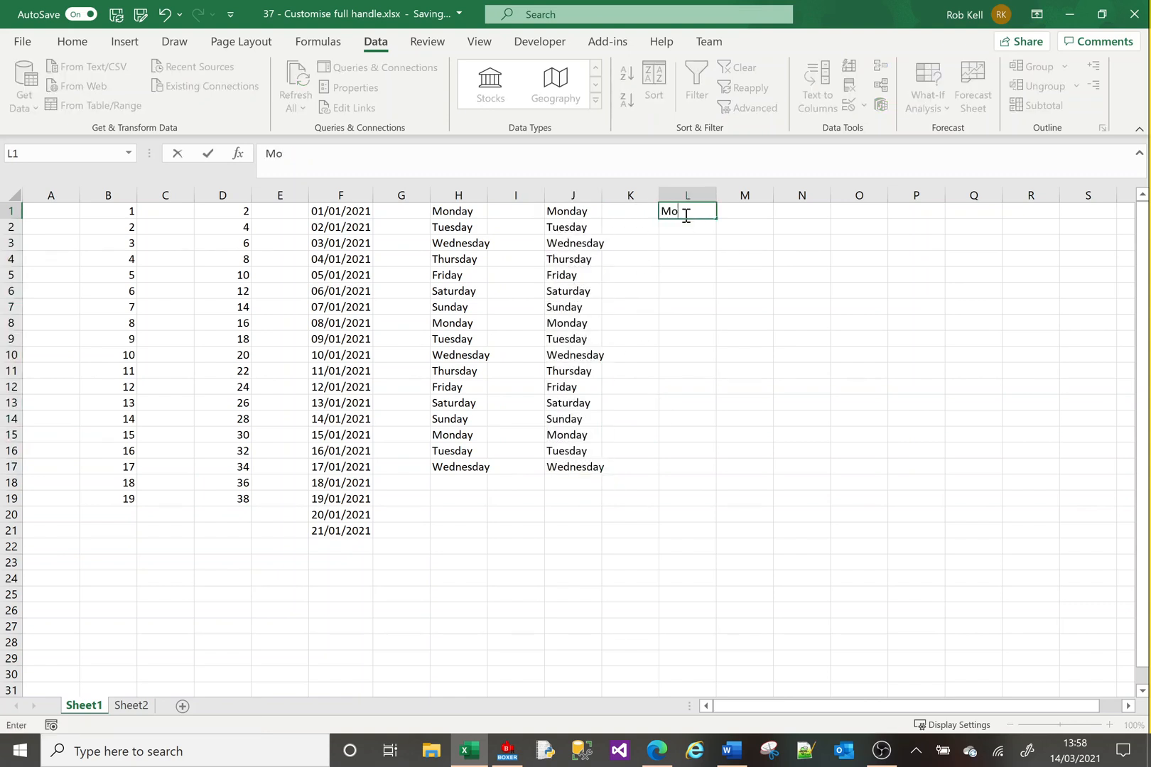
key("Return")
left_click(687, 197)
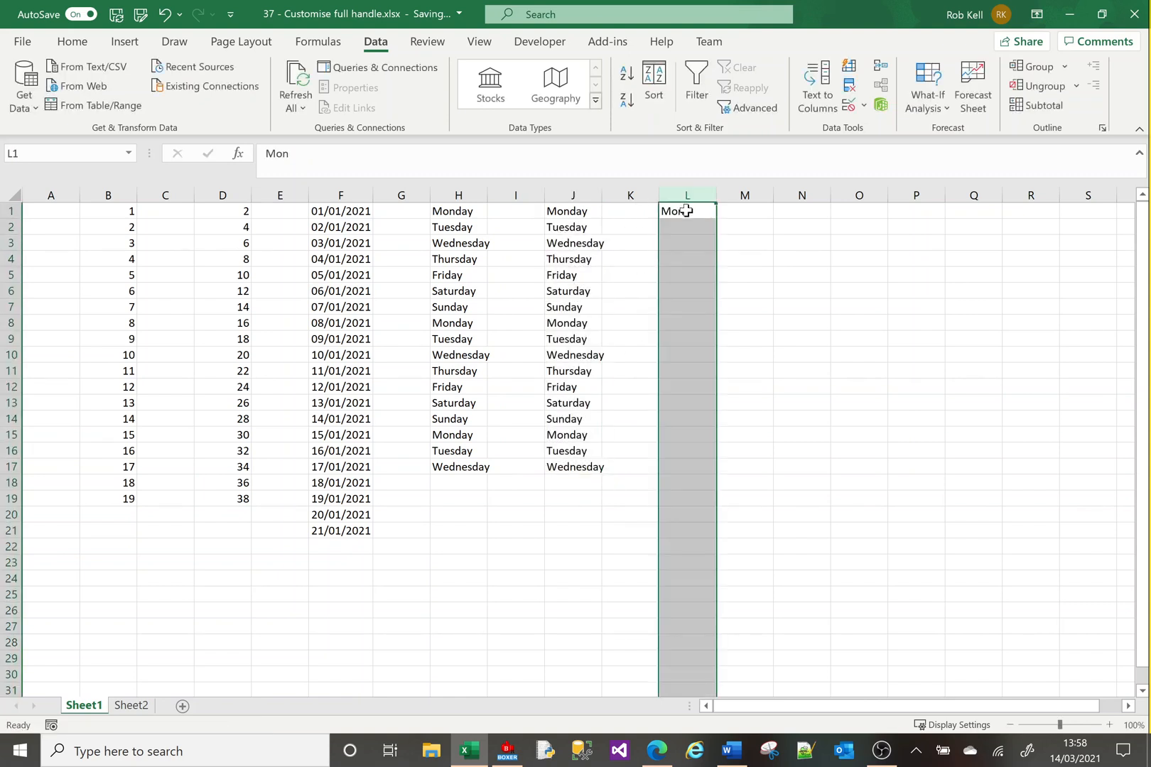
left_click(688, 212)
left_click_drag(715, 219, 718, 392)
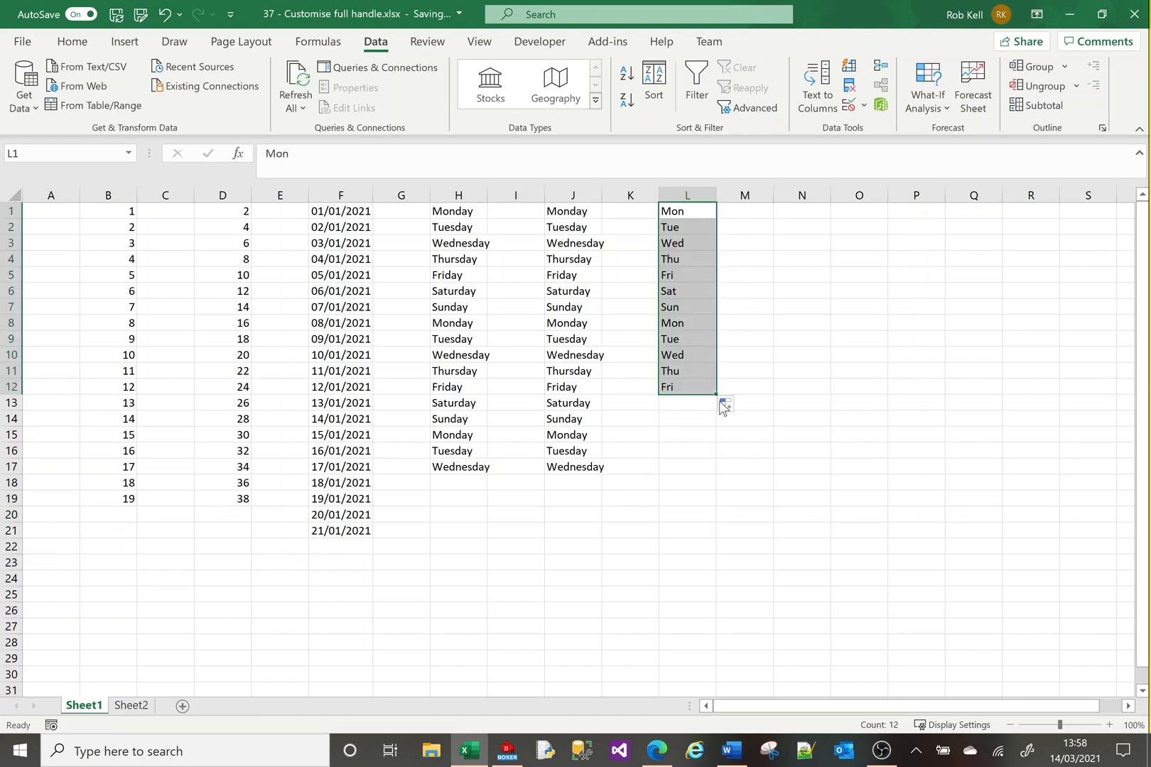
Enter January in N1 and fill the month names down to N21
left_click(799, 211)
type("January")
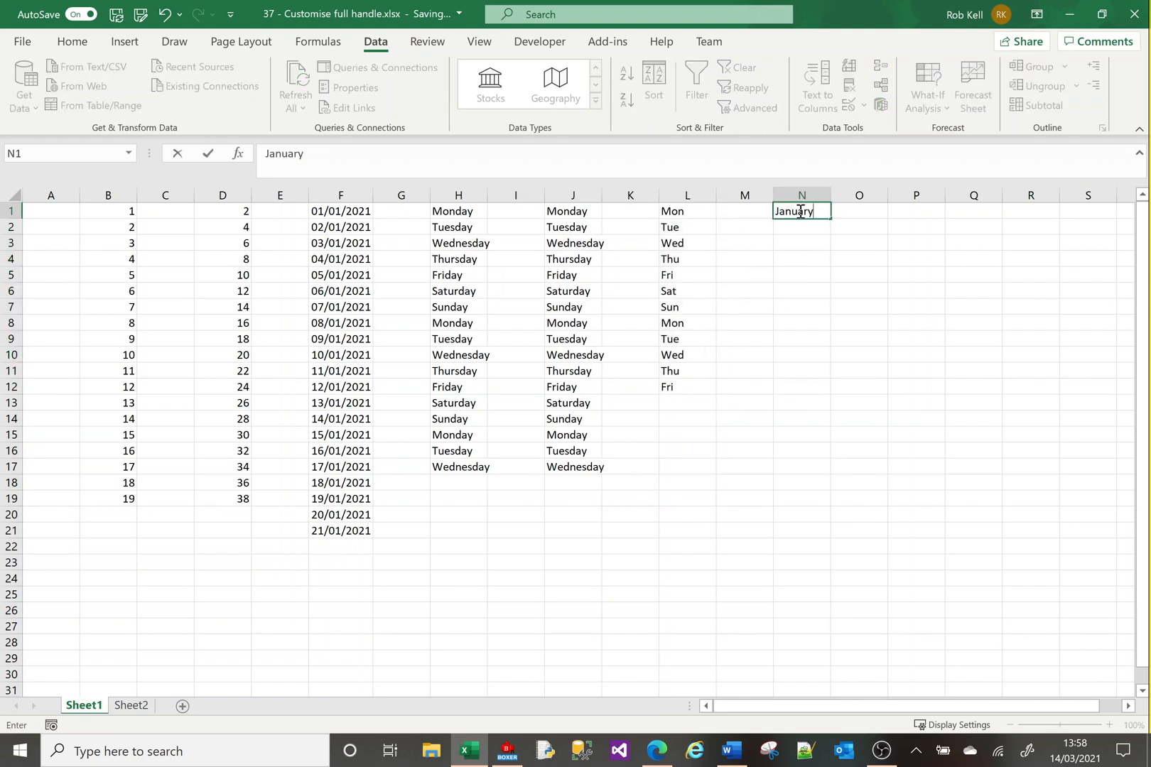
key("Return")
left_click(799, 211)
left_click_drag(830, 220, 849, 531)
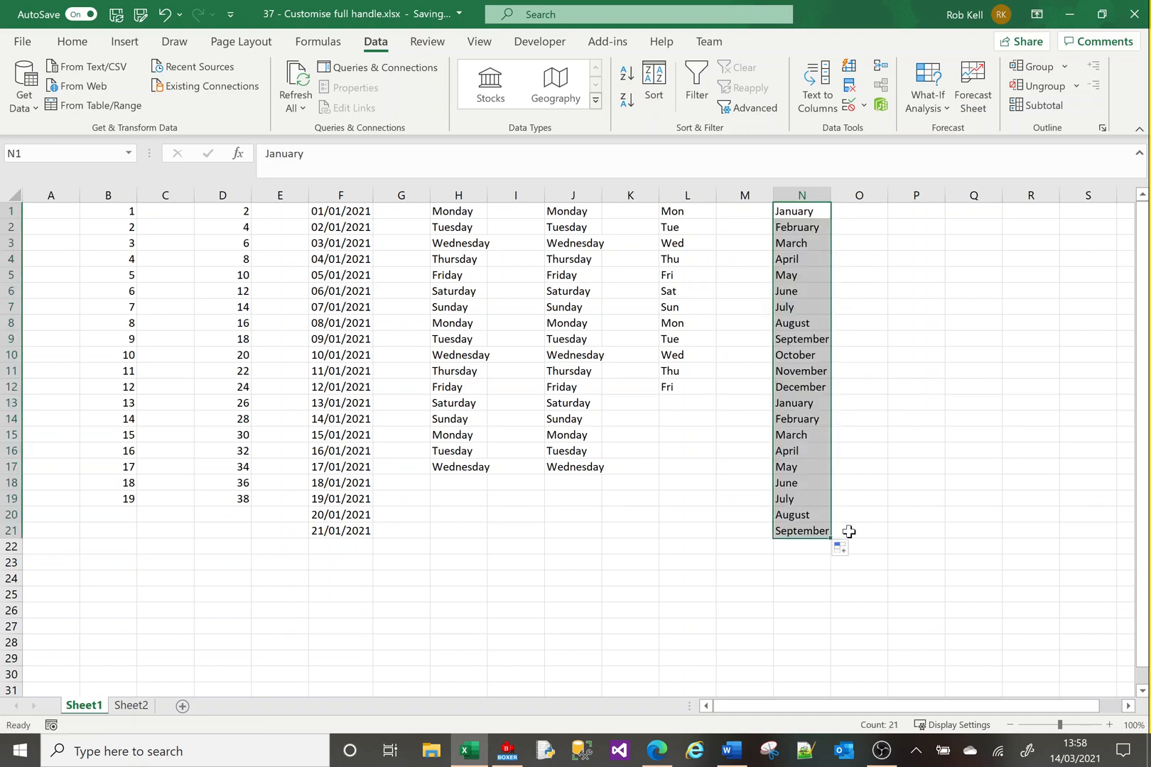
left_click(739, 373)
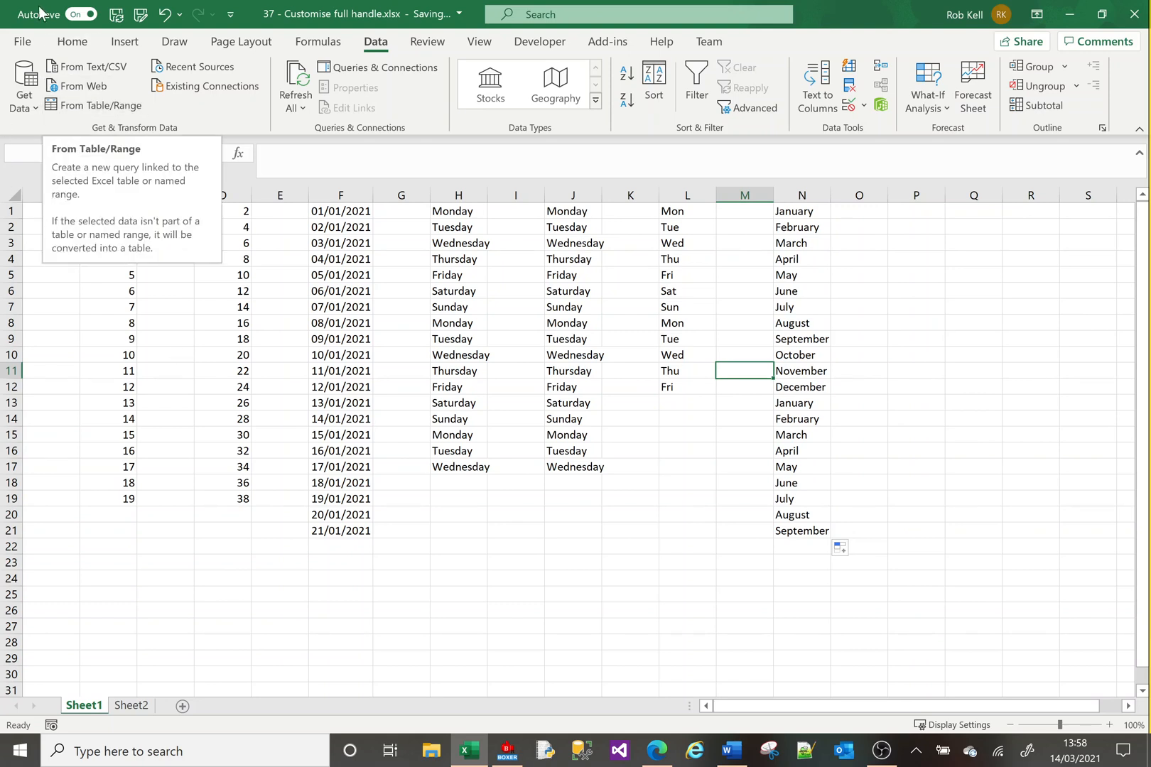
Insert six blank columns before column A so the existing series shift to the right
left_click(241, 418)
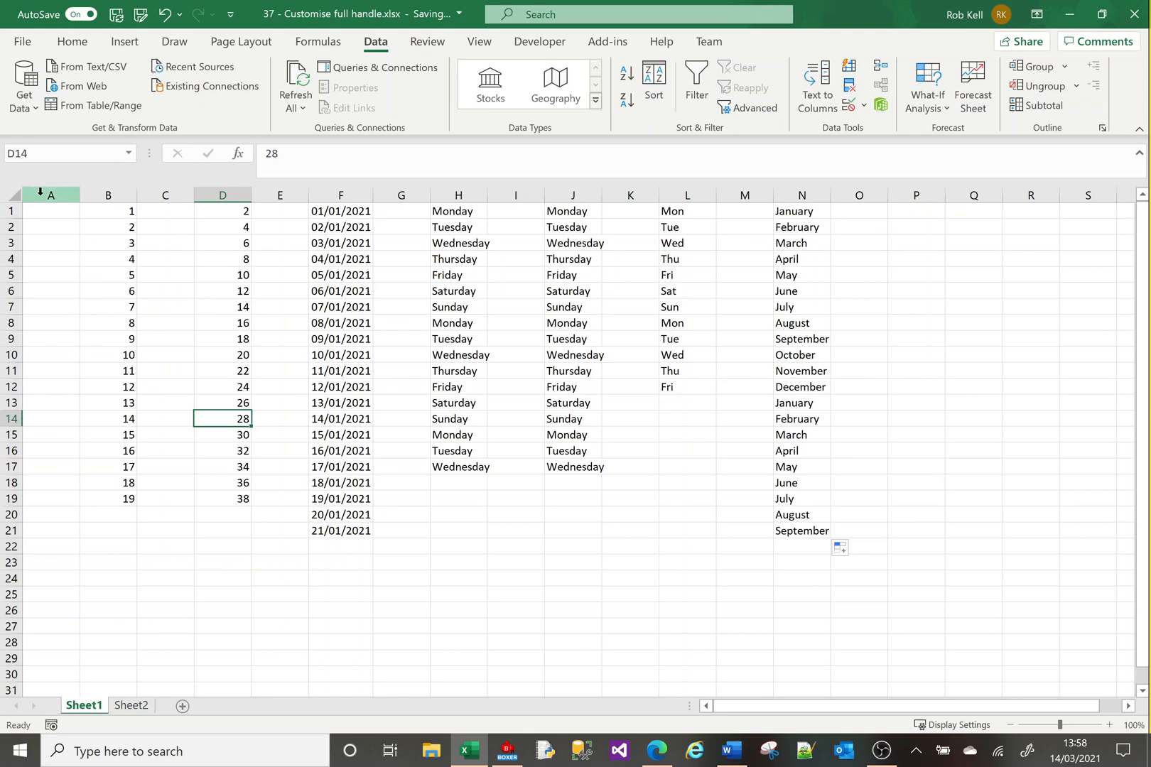
left_click_drag(51, 195, 312, 205)
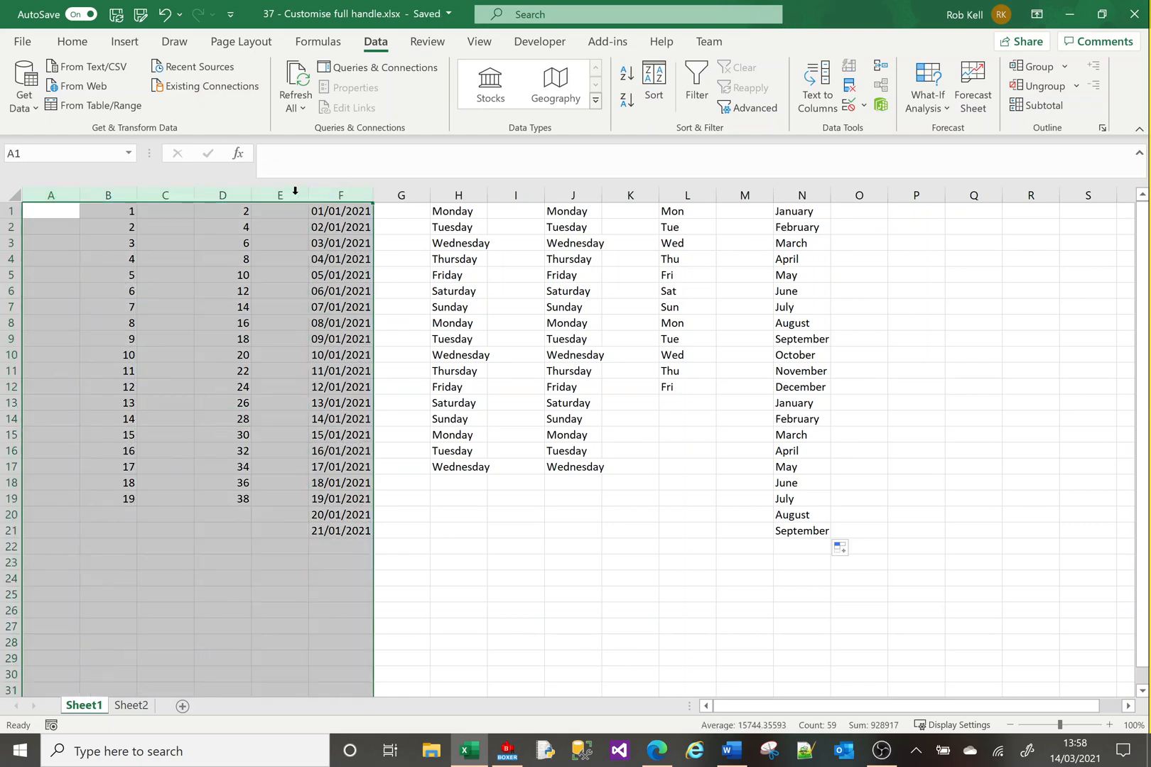
right_click(295, 195)
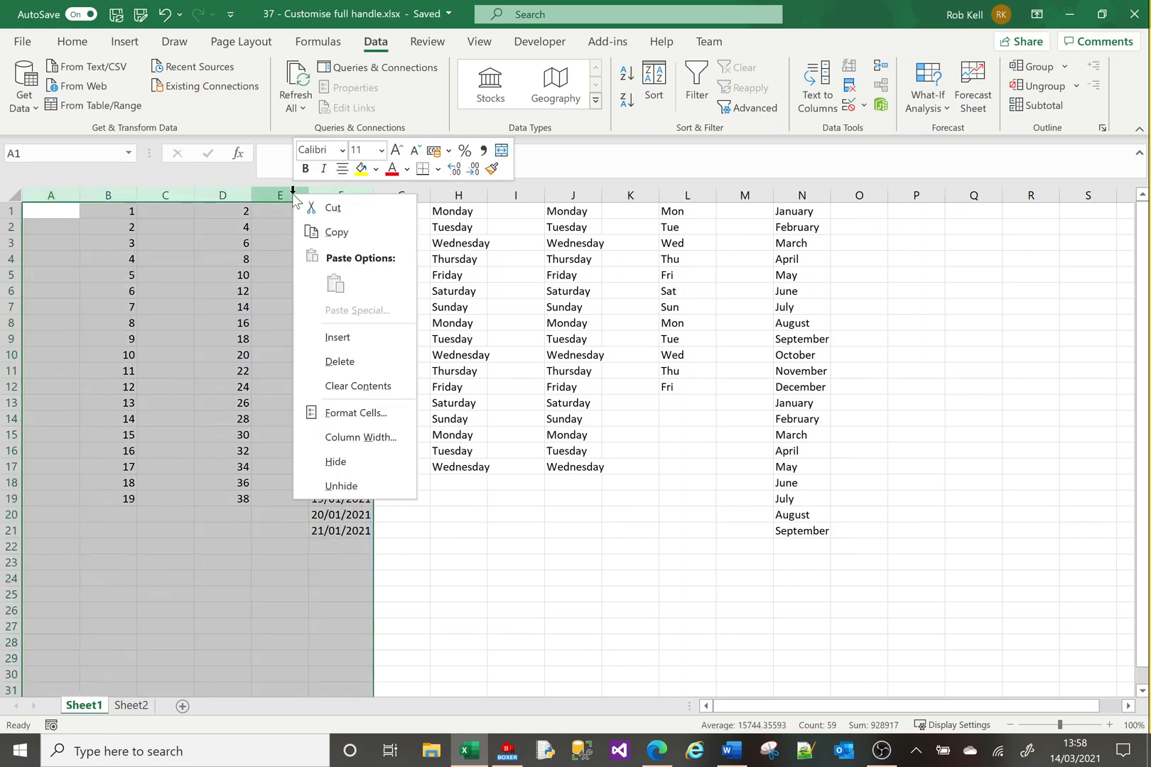
left_click(336, 337)
left_click(254, 273)
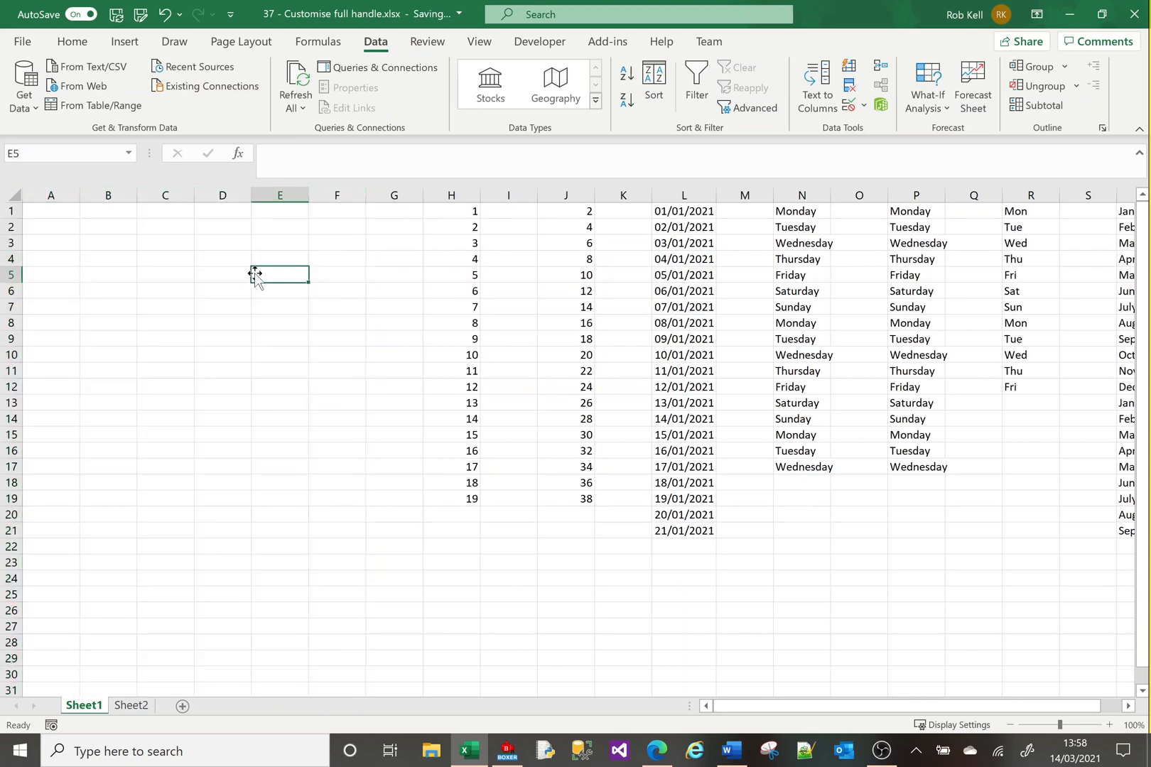
Open the custom lists editor for sorts and fill sequences from the advanced Excel options
left_click(30, 46)
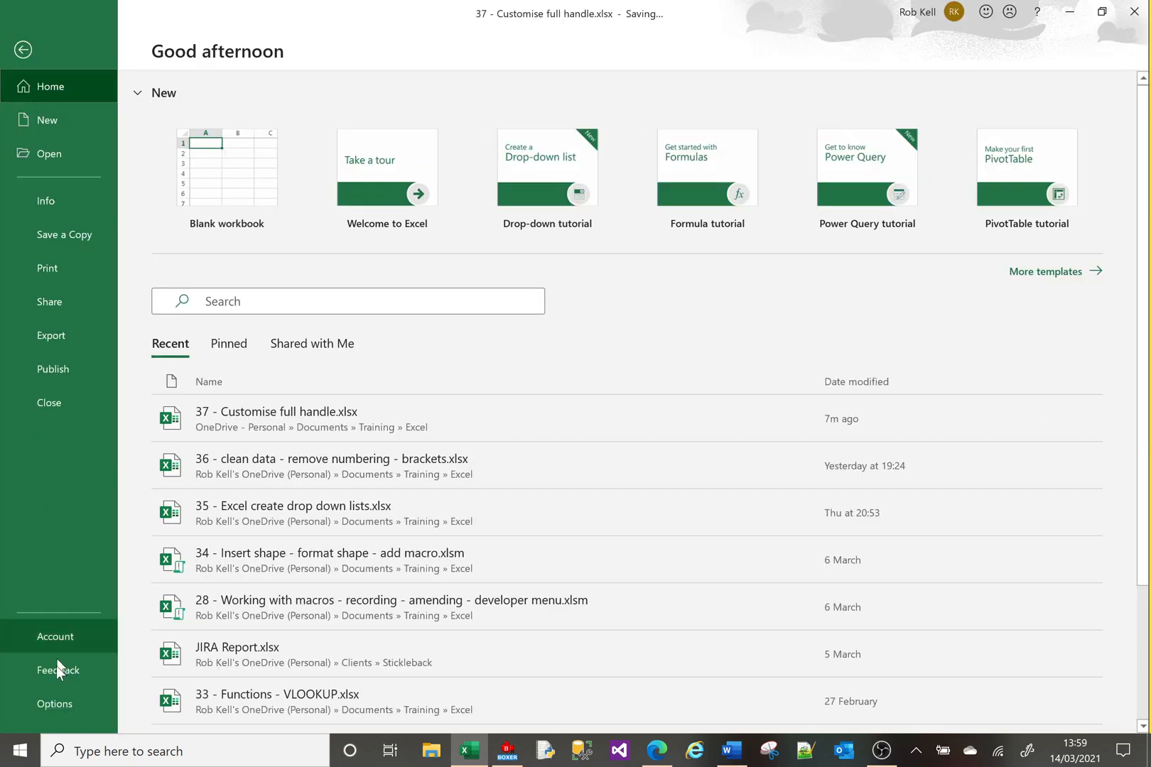
left_click(55, 709)
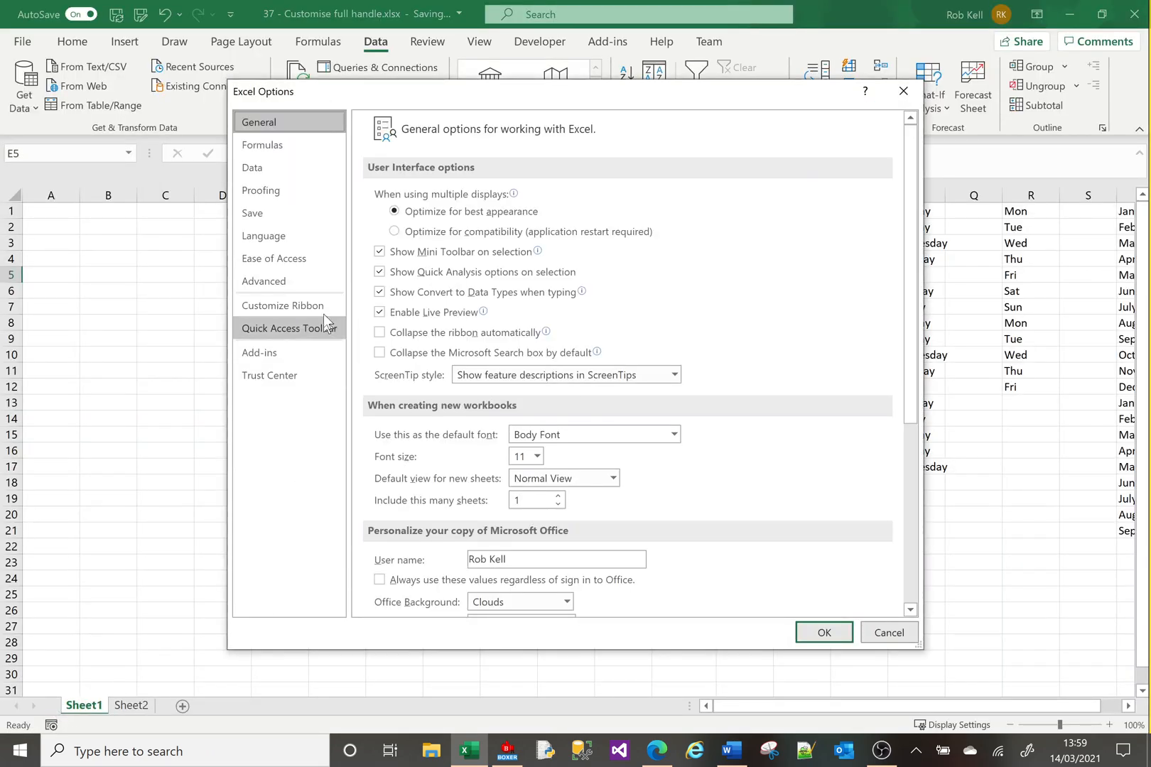
left_click(295, 284)
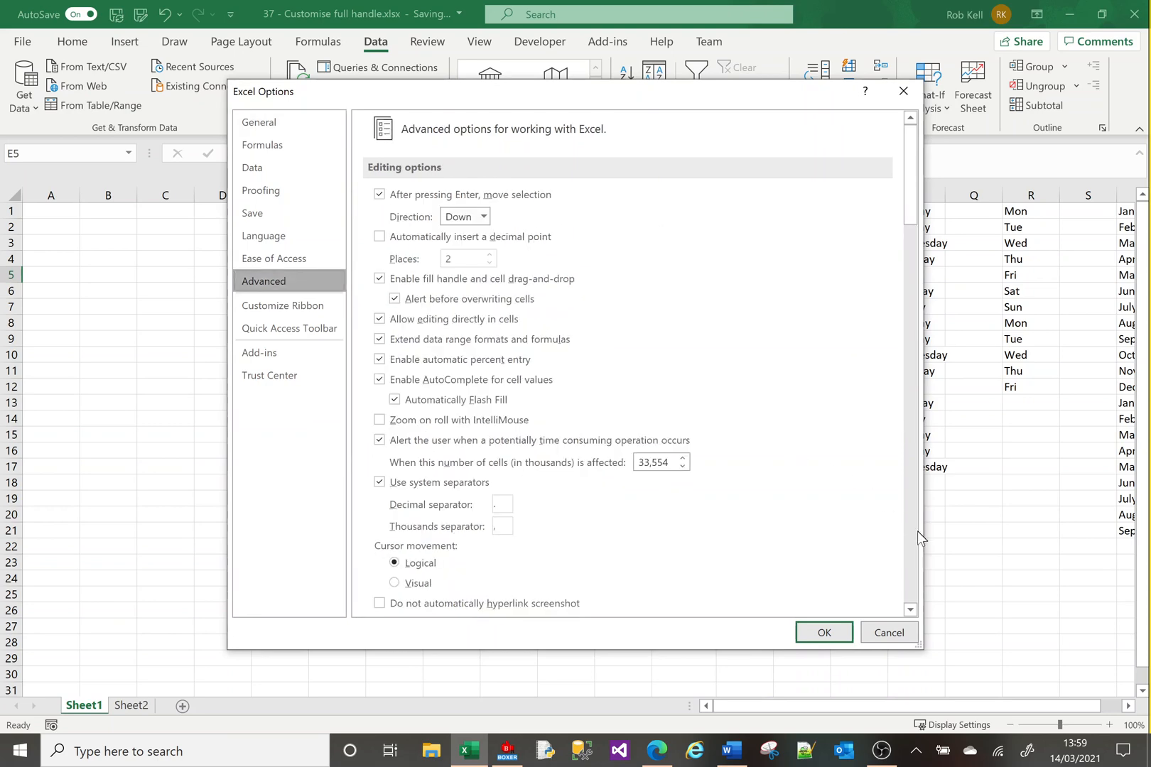
scroll(912, 559, "down", 15)
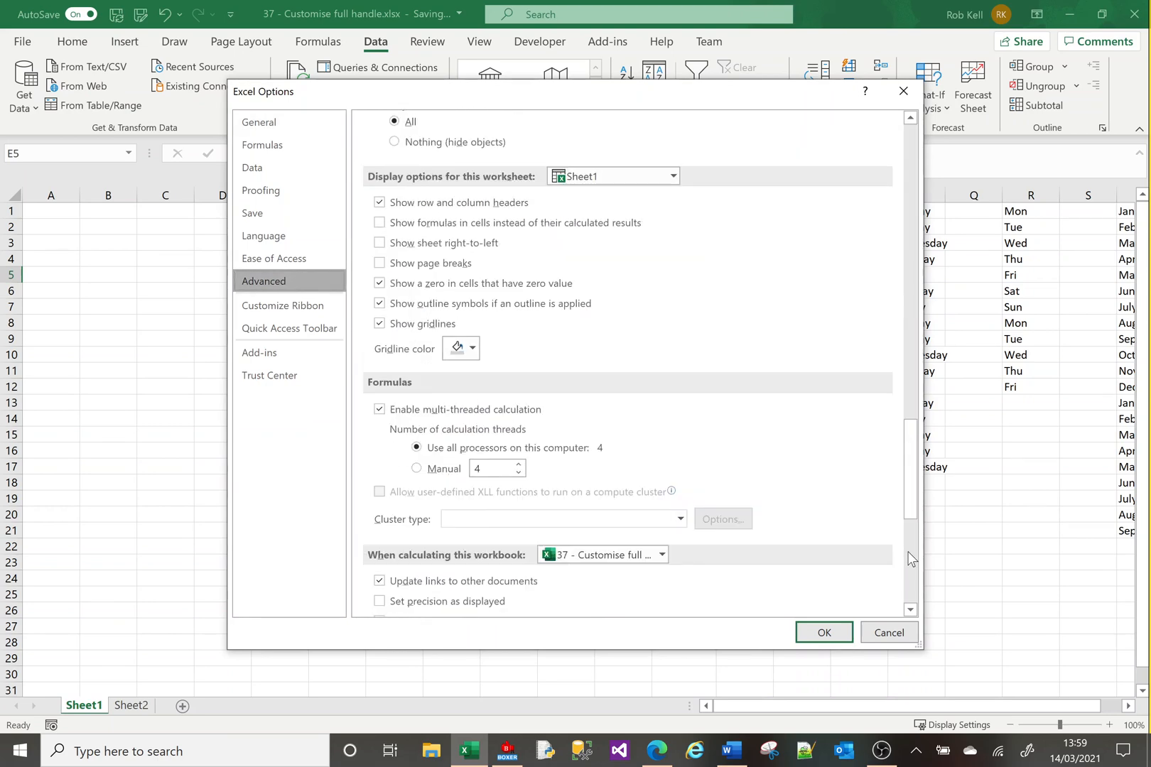
scroll(912, 559, "down", 5)
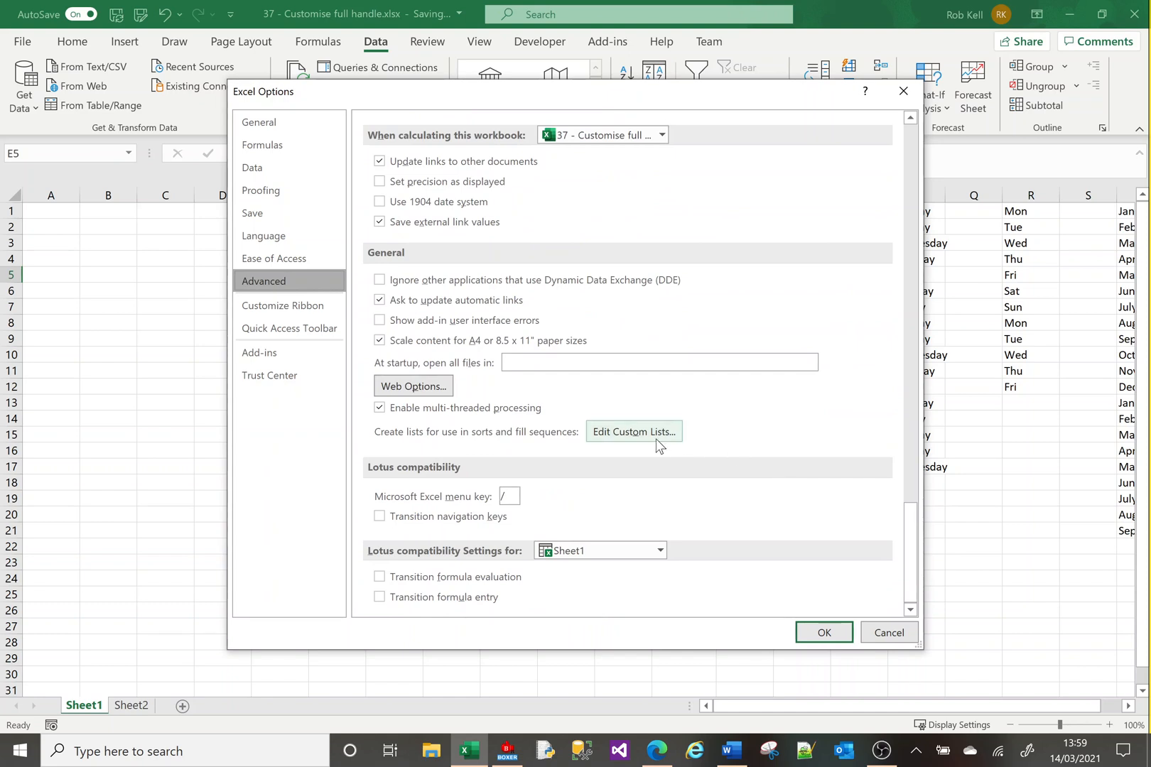
left_click(634, 432)
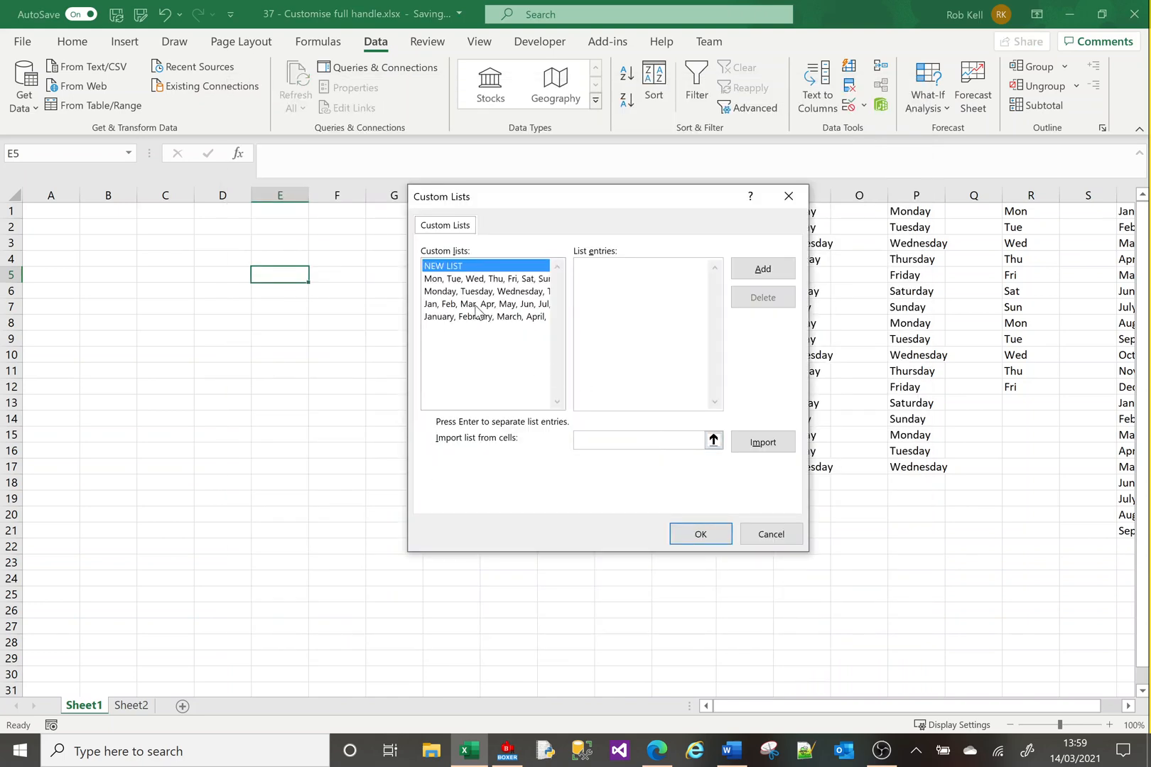
Review the entries of the built-in short and full weekday and month lists
left_click(460, 279)
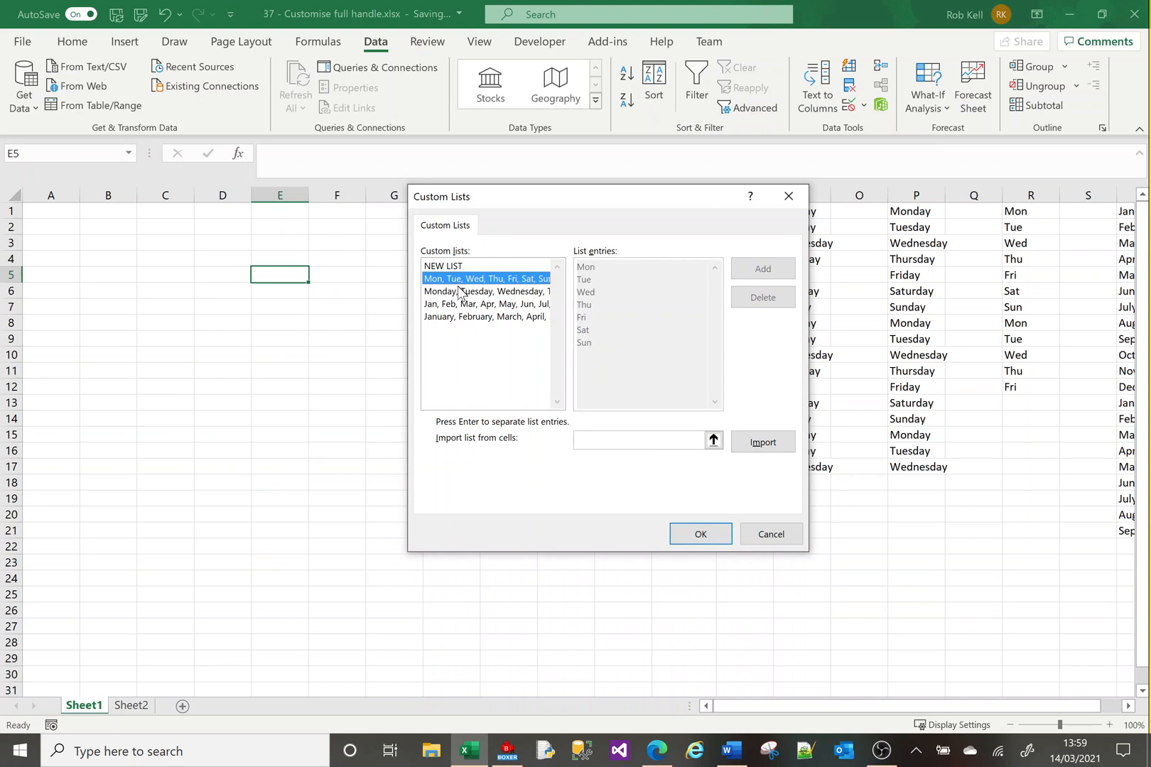
left_click(459, 292)
left_click(459, 304)
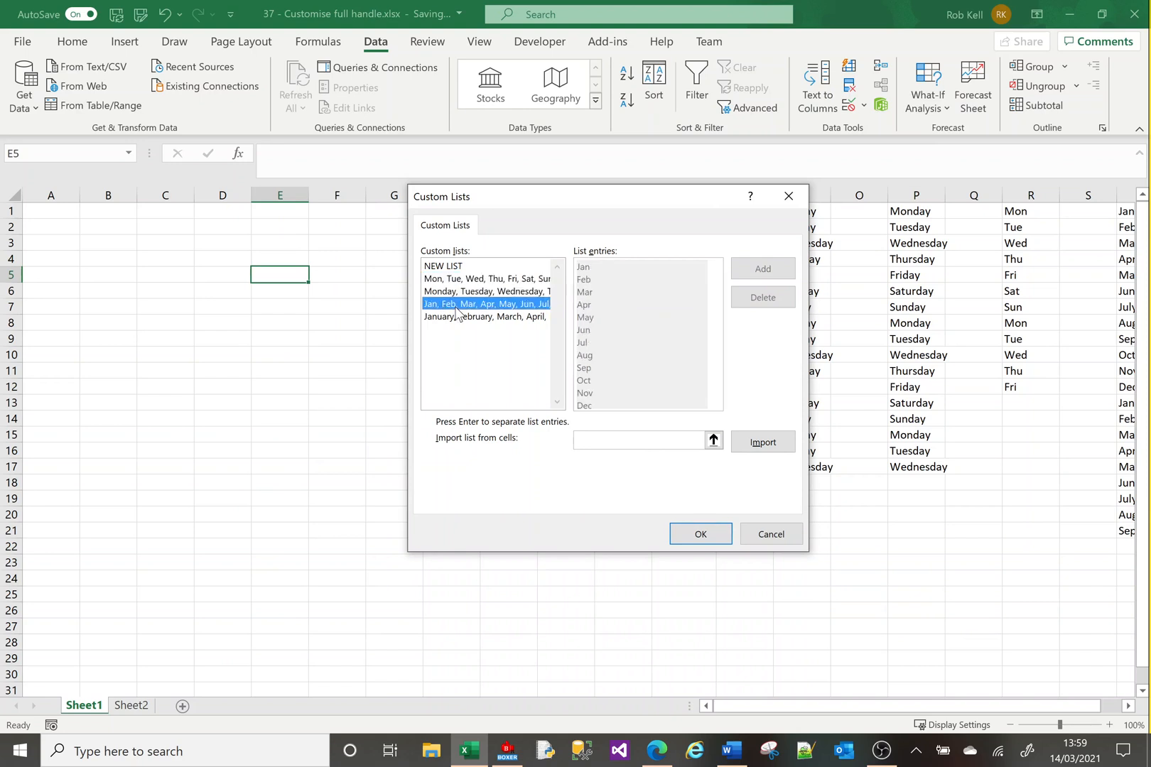
left_click(456, 317)
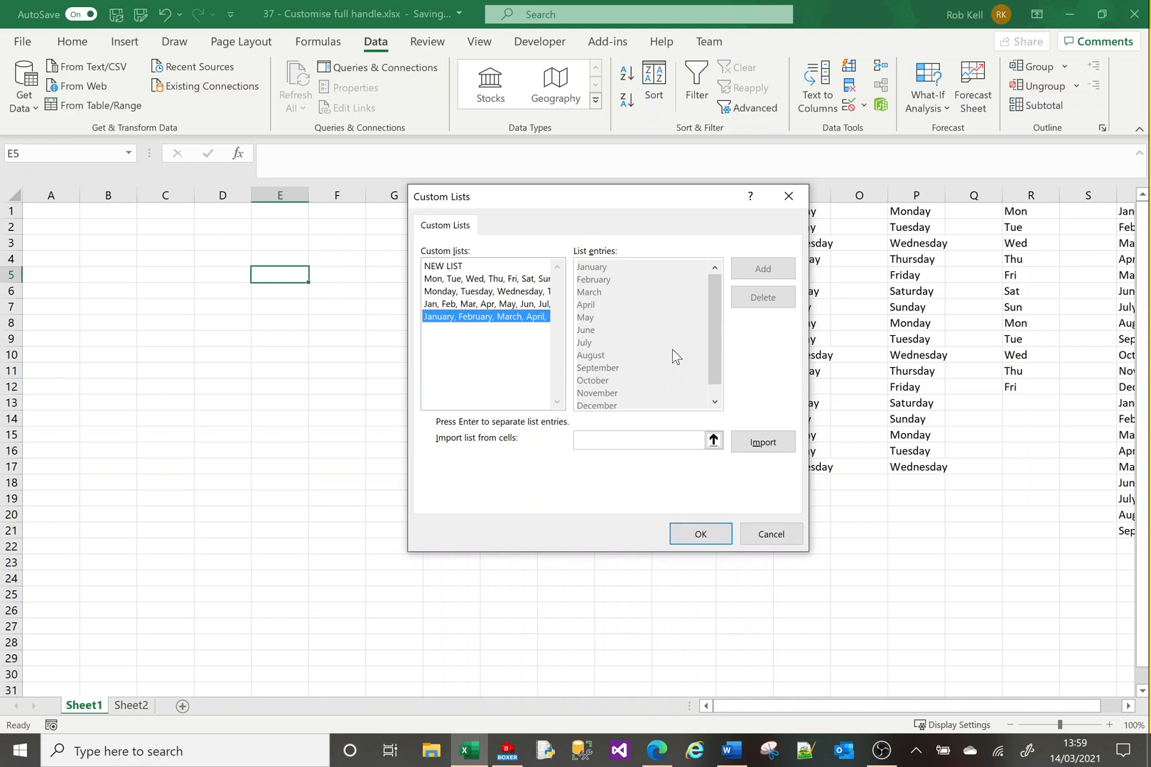
Create a custom list with the entries Red, Orange, Yellow, Green, Indigo and Violet, and accept the options
left_click(455, 266)
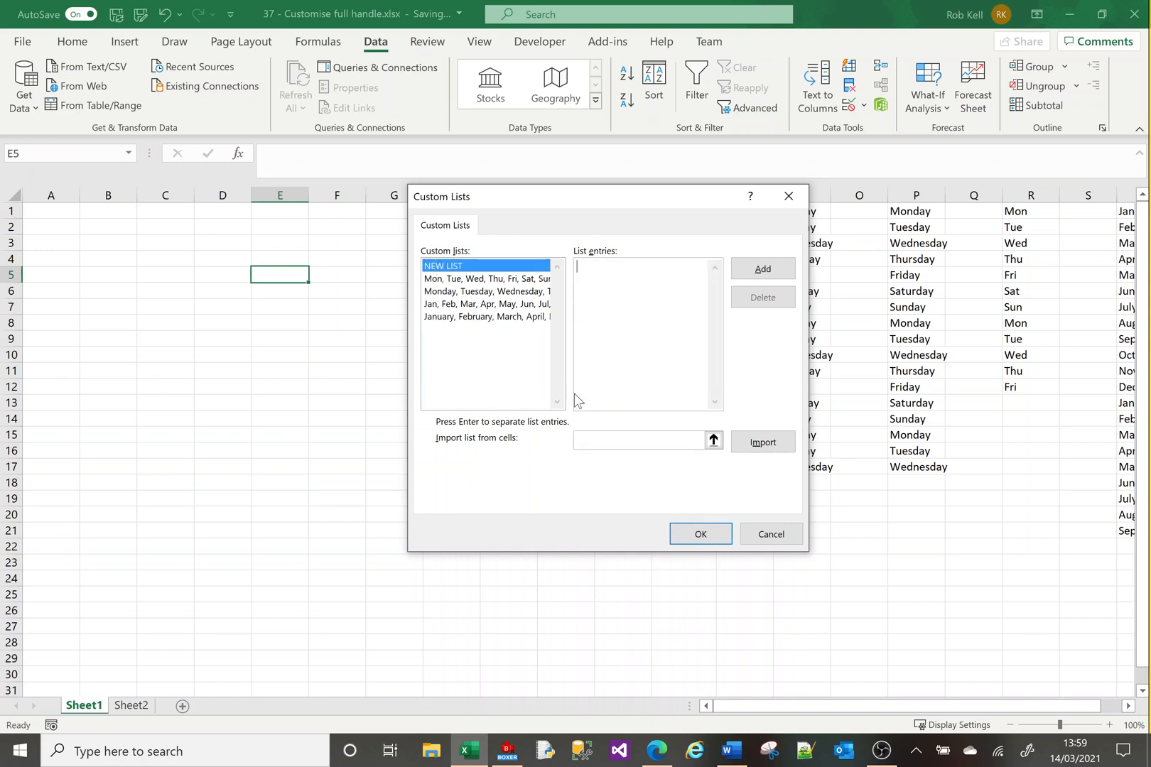
left_click(605, 372)
type("Red")
key("Return")
type("Orange")
key("Return")
type("Yellow")
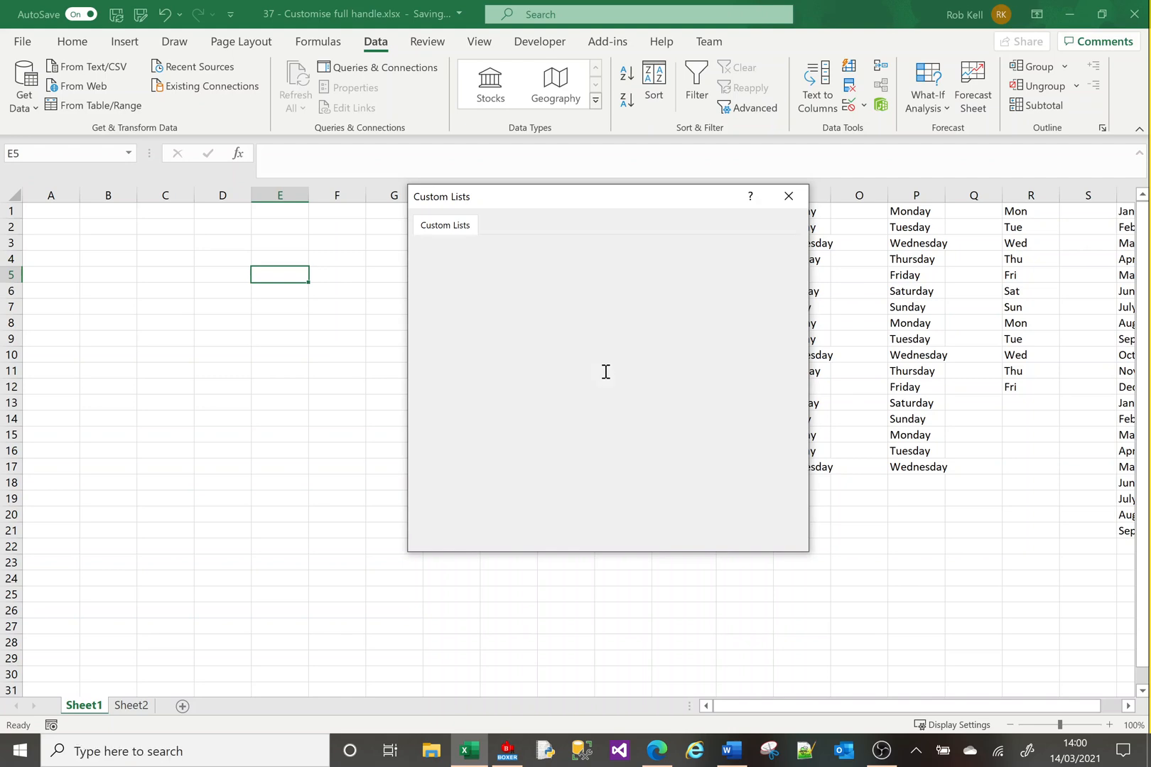
key("Return")
type("Green")
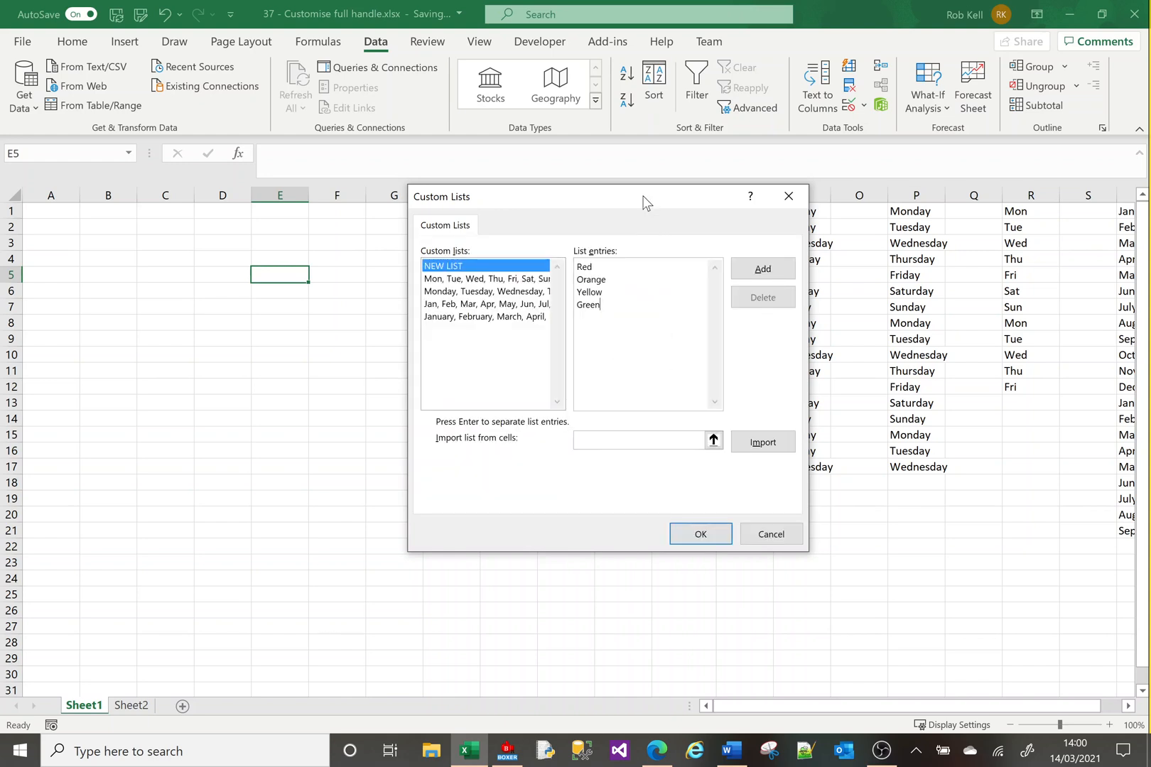
left_click_drag(644, 201, 608, 168)
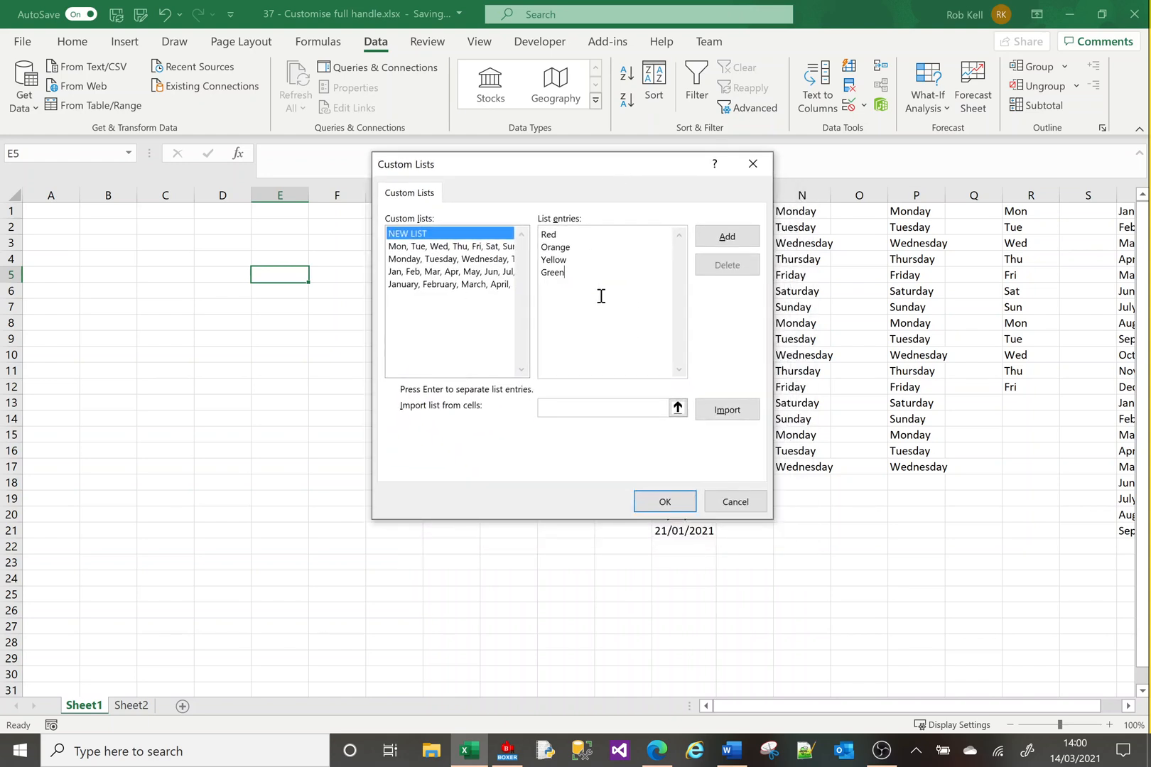
key("Return")
type("Indigo")
key("Return")
type("Violet")
left_click(727, 237)
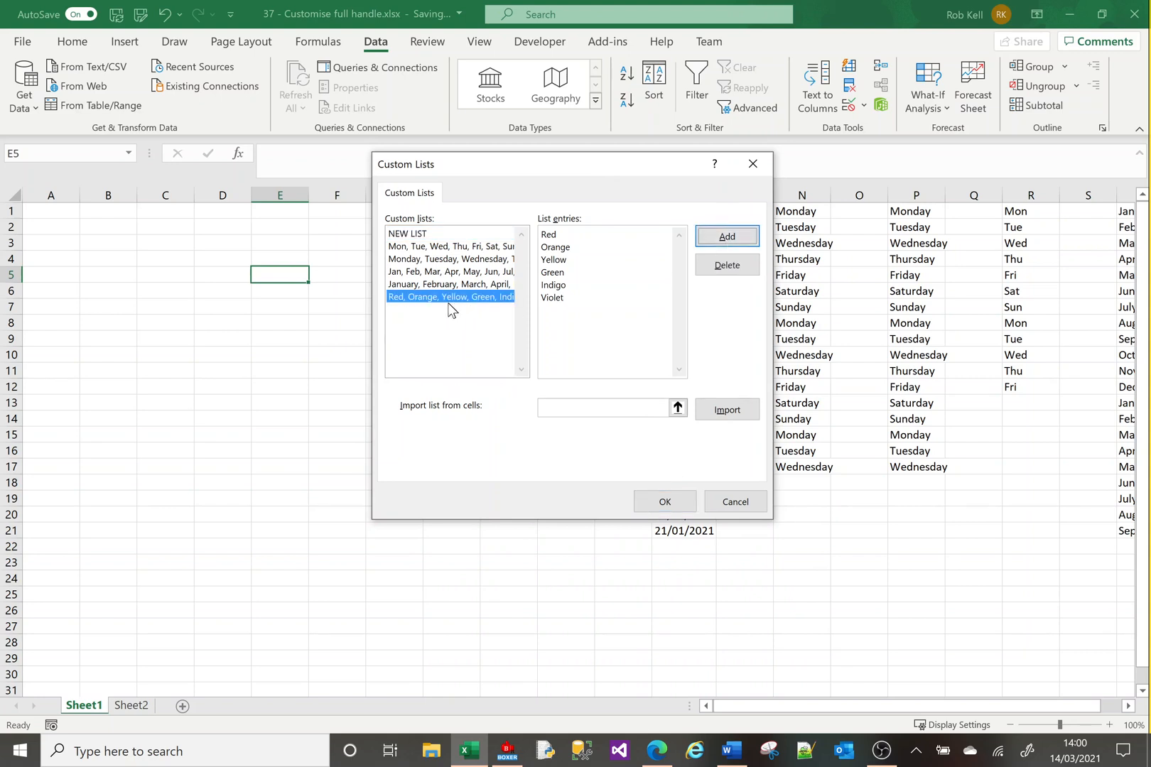
left_click(665, 502)
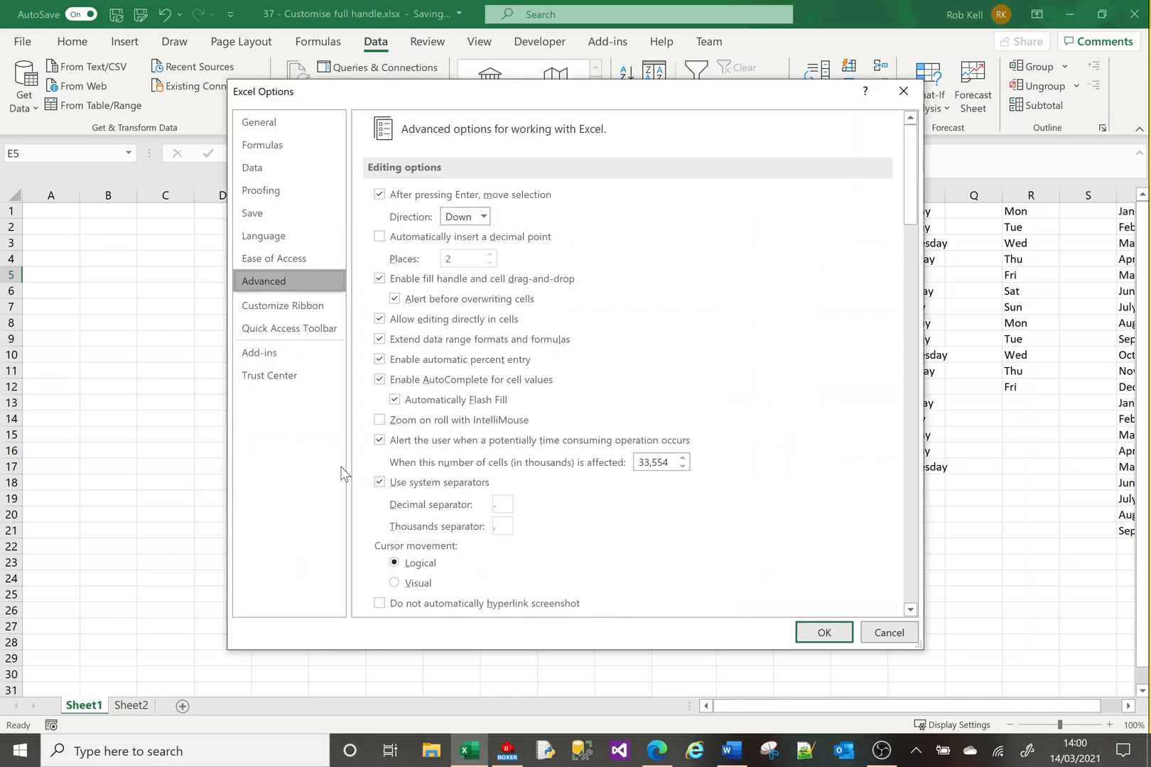
left_click(822, 632)
Enter Red in A1 and fill the custom colour series down to A15
left_click(66, 212)
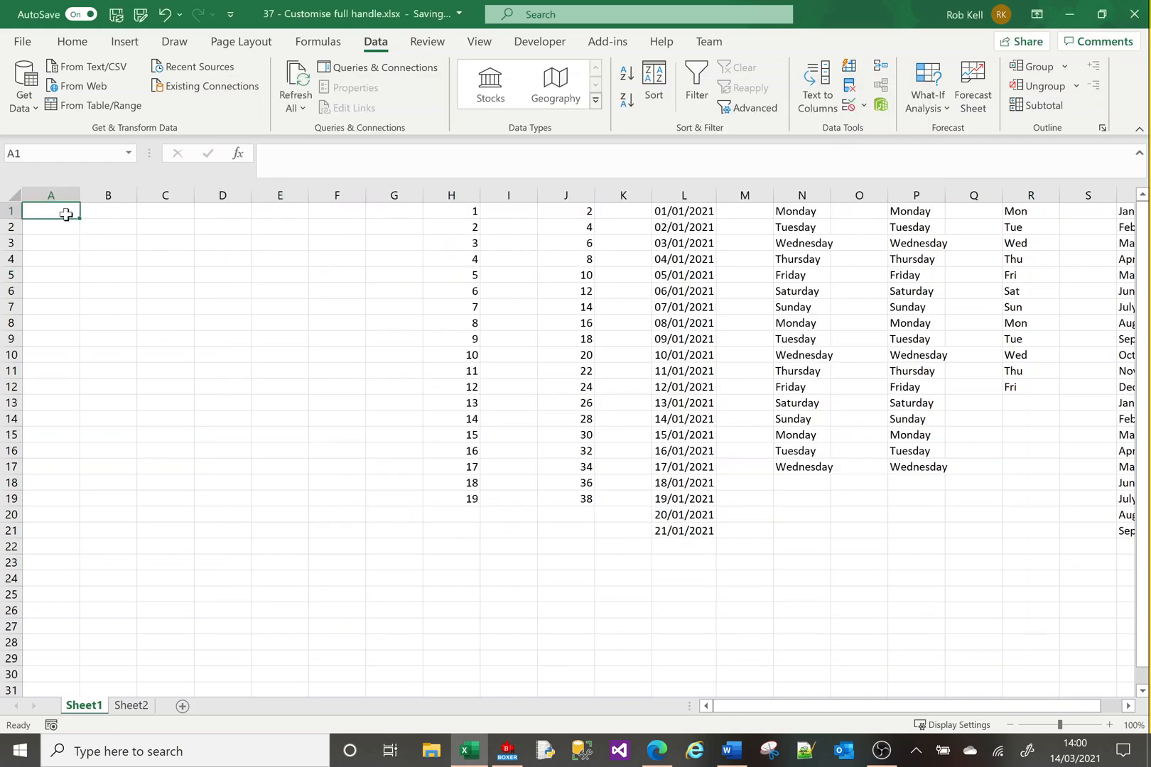
type("Red")
key("Return")
left_click(64, 212)
left_click_drag(79, 219, 86, 435)
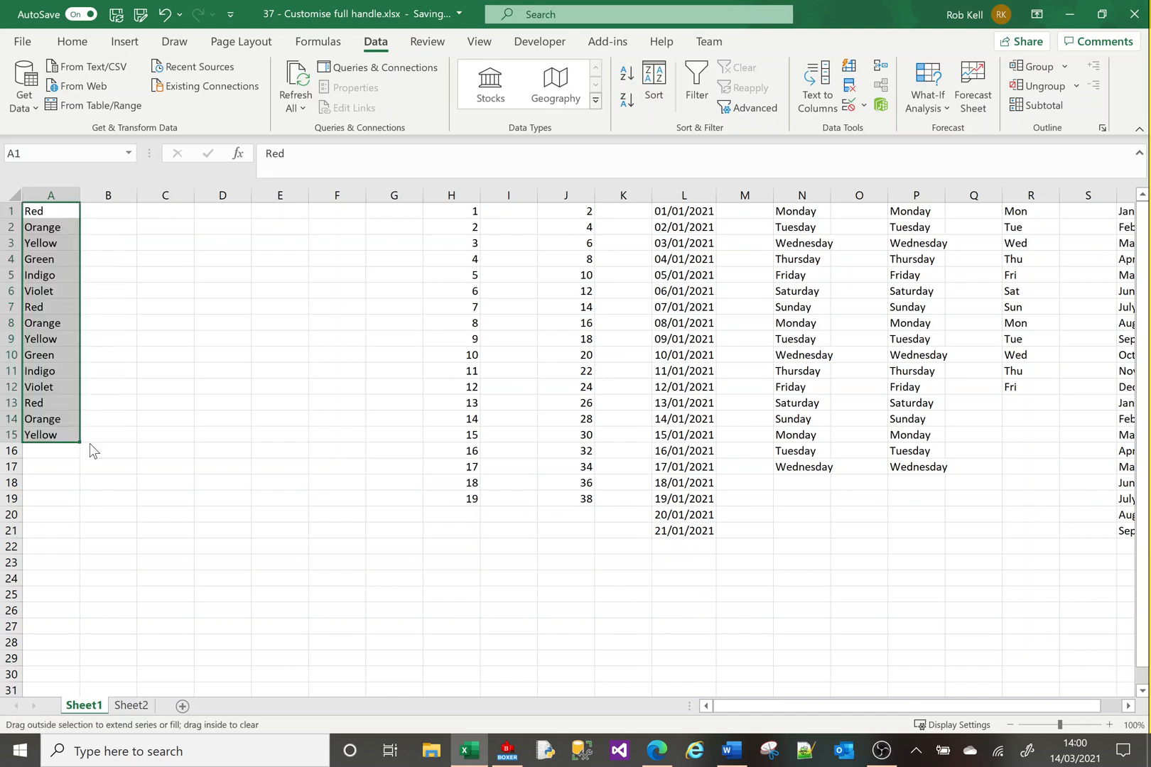
left_click(47, 212)
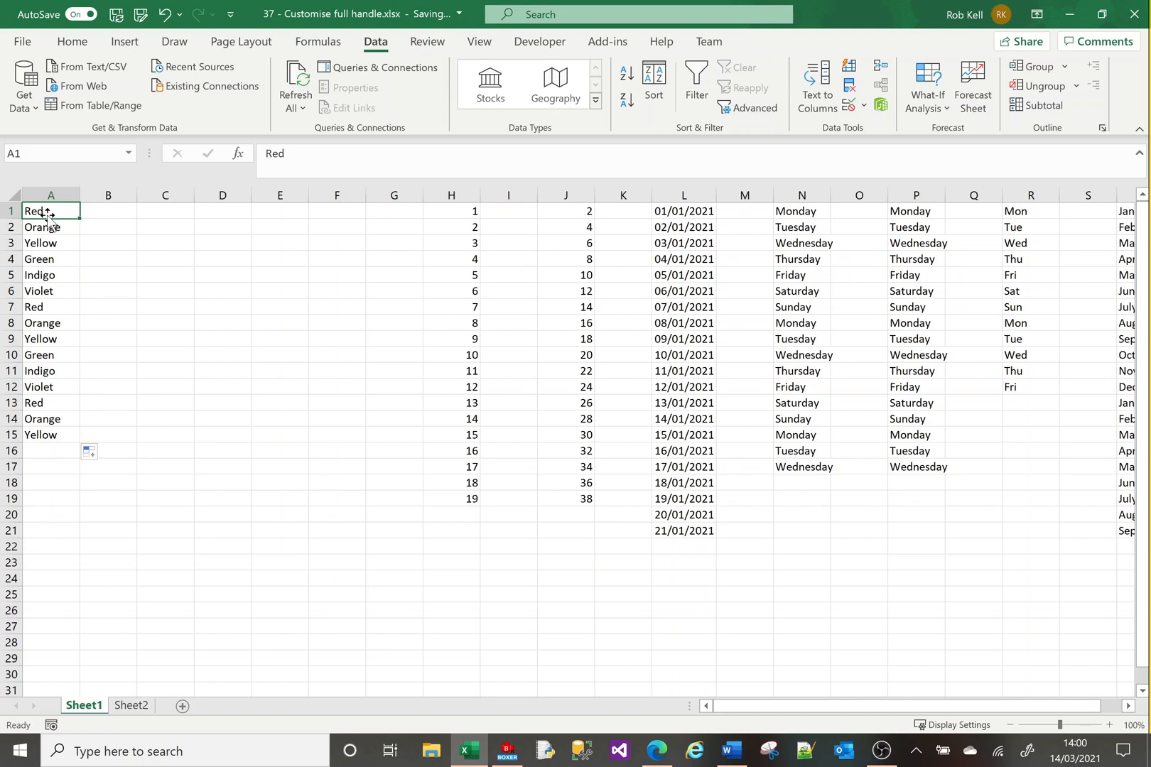
Enter Yellow in B1 and fill the custom colour series down to B13
left_click(120, 211)
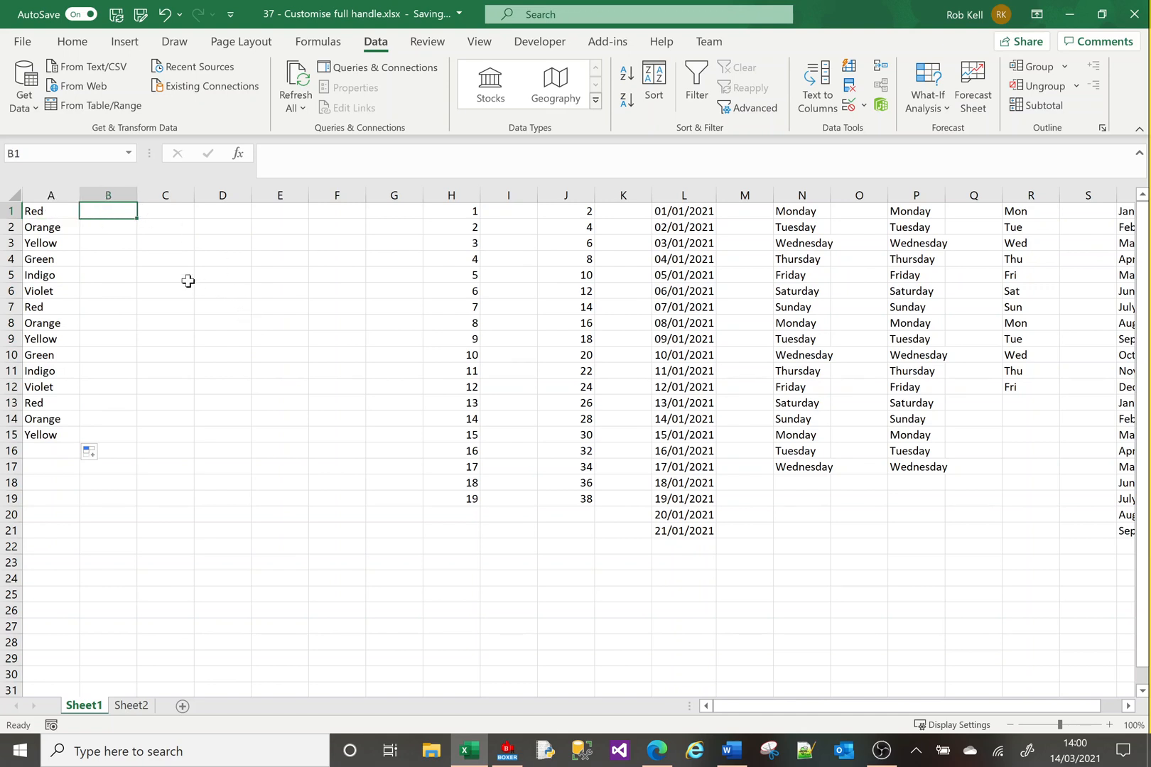
type("Yellow")
key("Return")
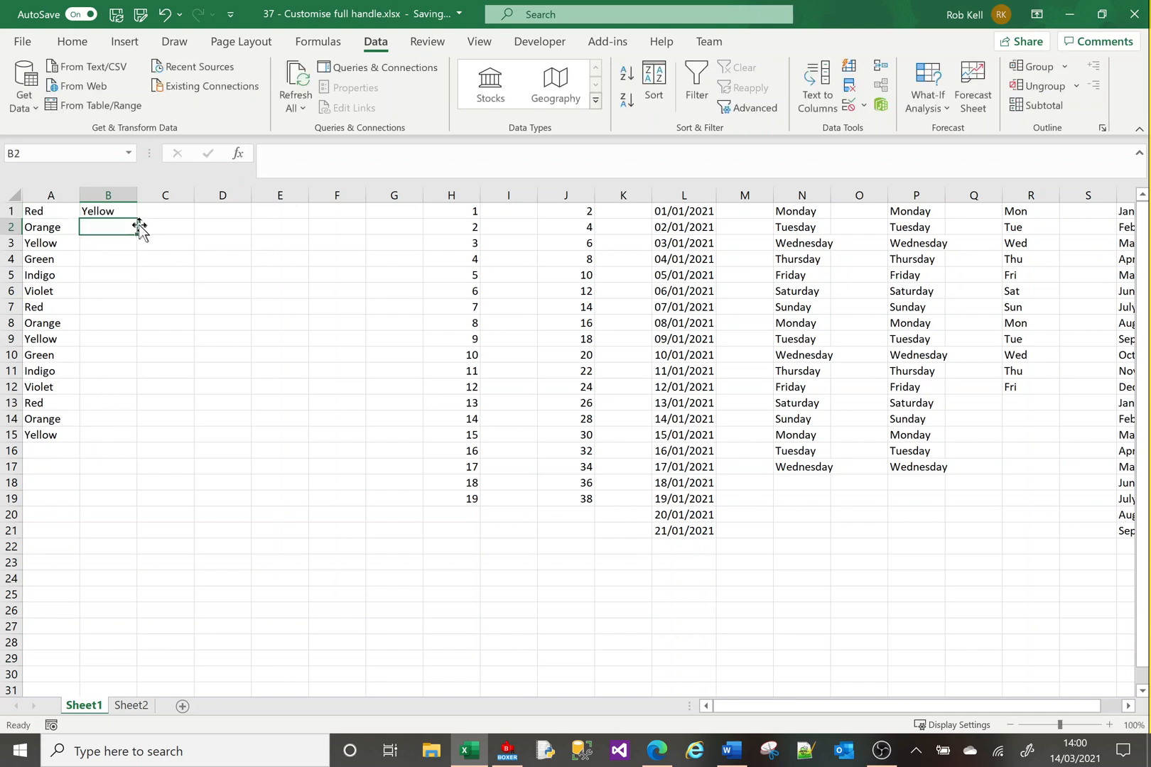
left_click(120, 213)
left_click_drag(137, 219, 140, 404)
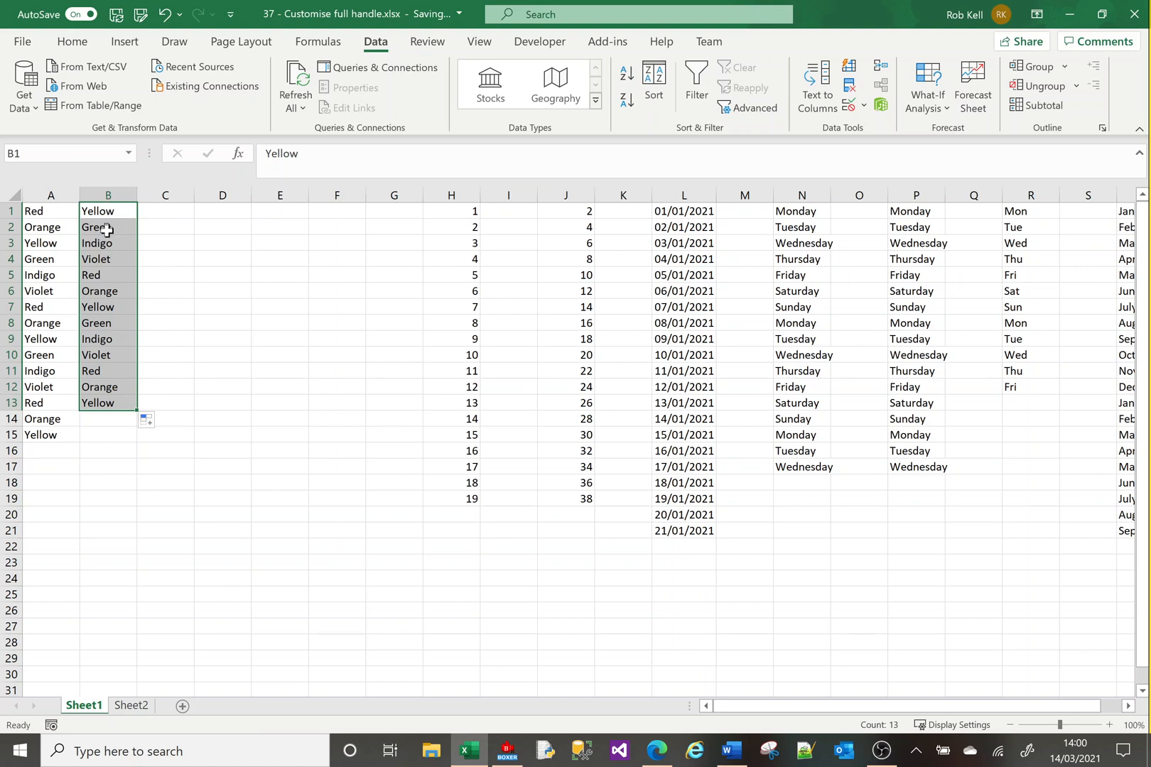
left_click(181, 304)
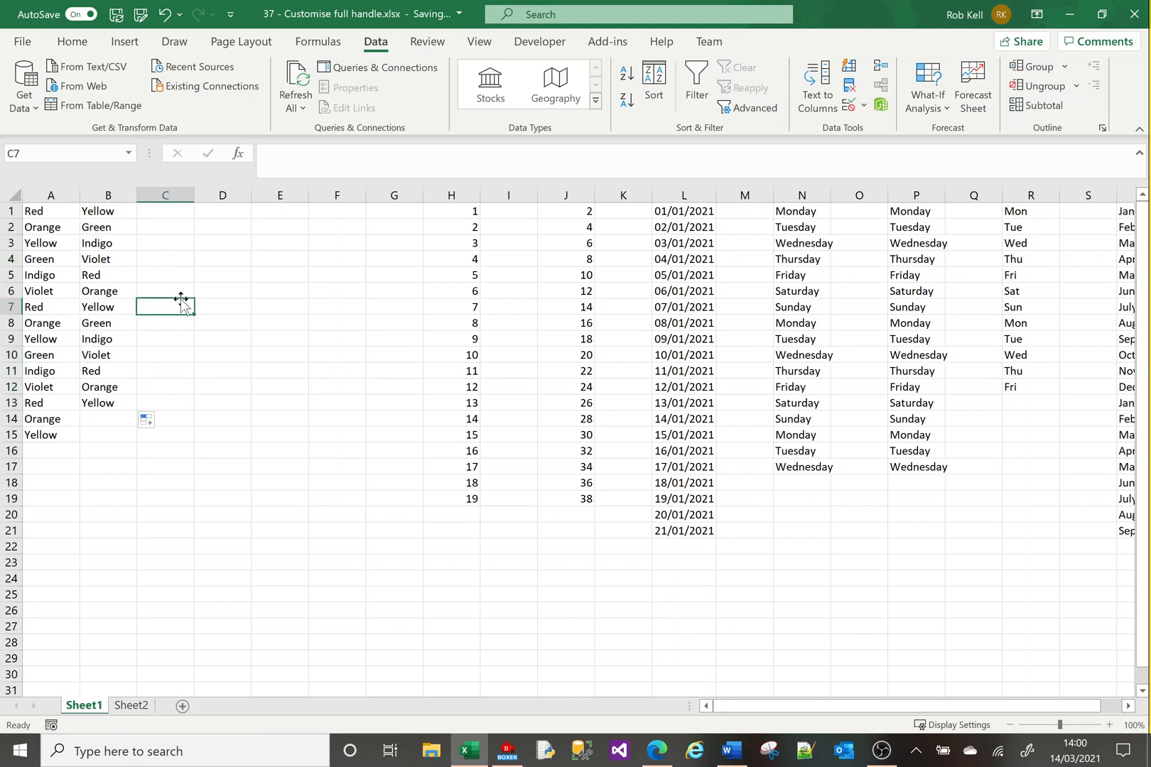
Try to fill a colour series from Blue in C1 down to C18, and clear the filled cells
left_click(163, 208)
type("Blue")
key("Return")
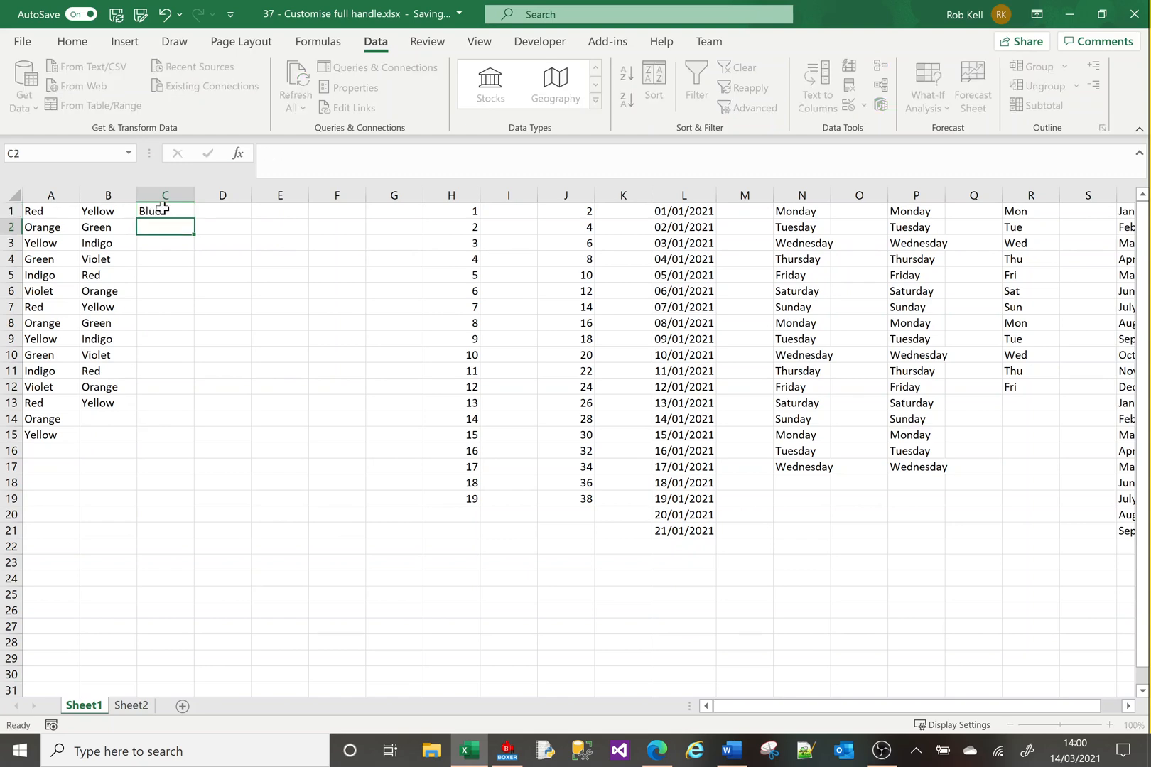
left_click(163, 209)
left_click_drag(194, 219, 202, 486)
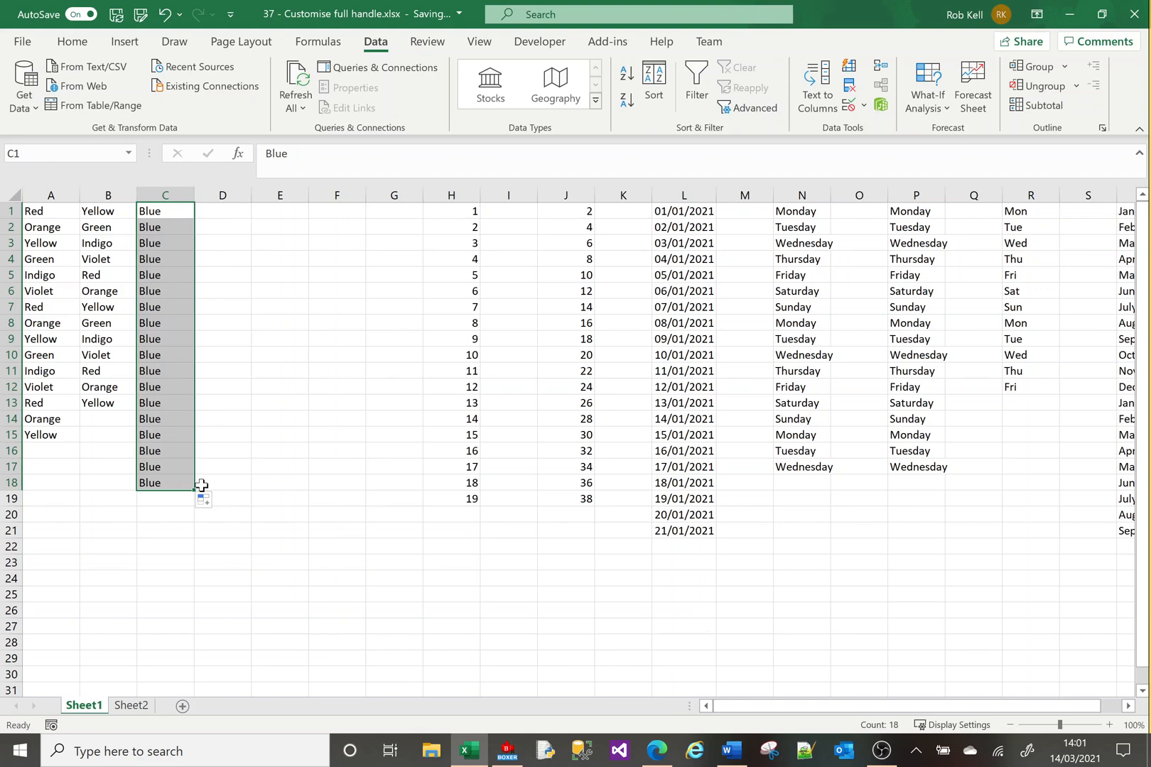
key("Delete")
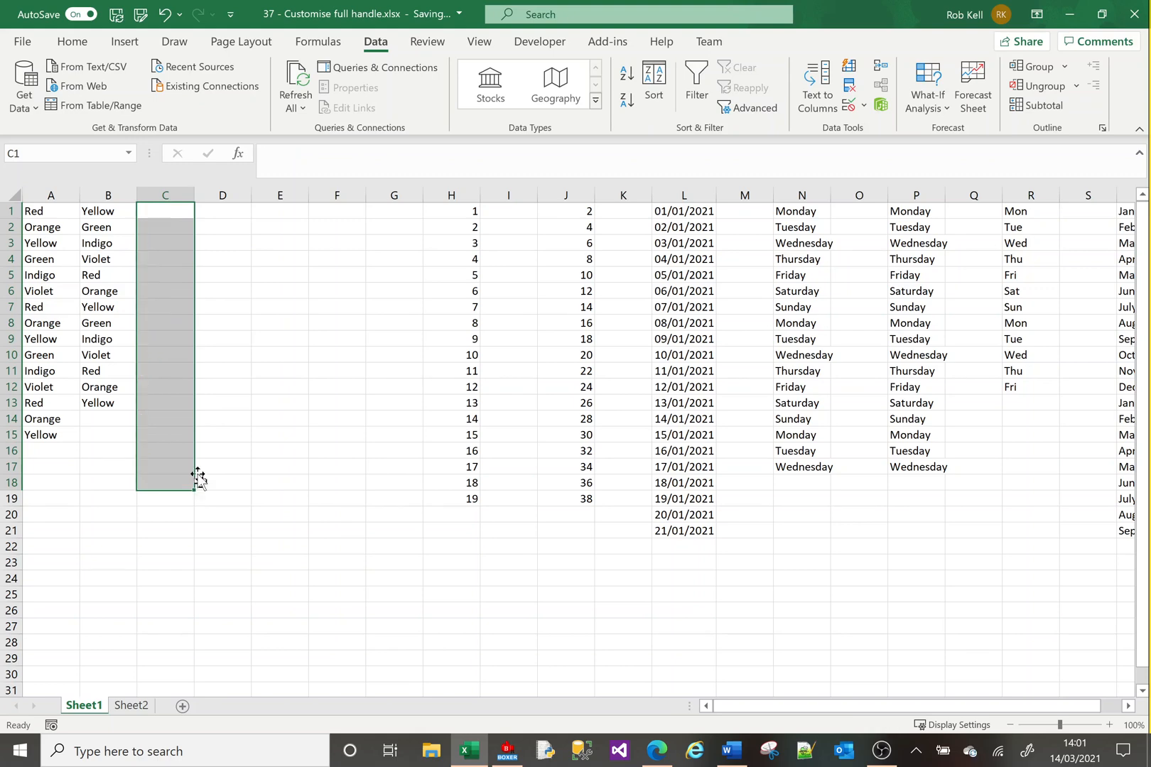
left_click(153, 325)
Reopen the custom lists editor from the advanced Excel options
left_click(24, 41)
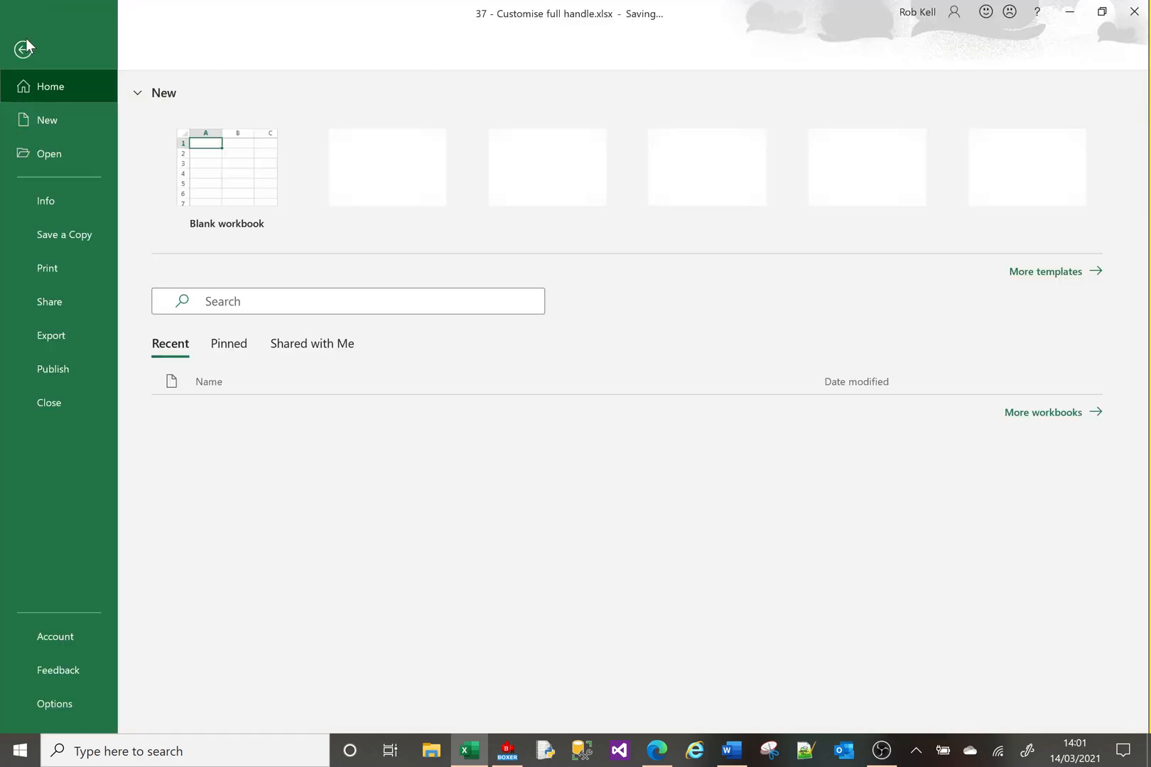
left_click(68, 716)
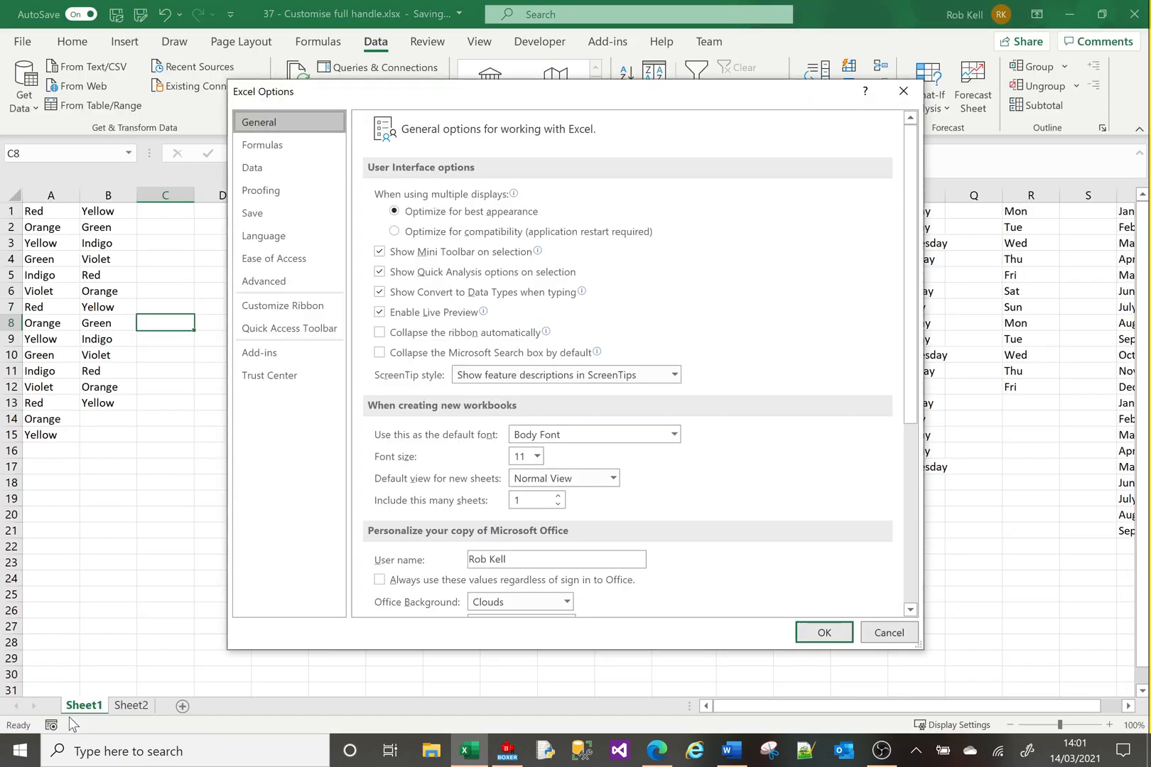
left_click(282, 281)
scroll(911, 565, "down", 15)
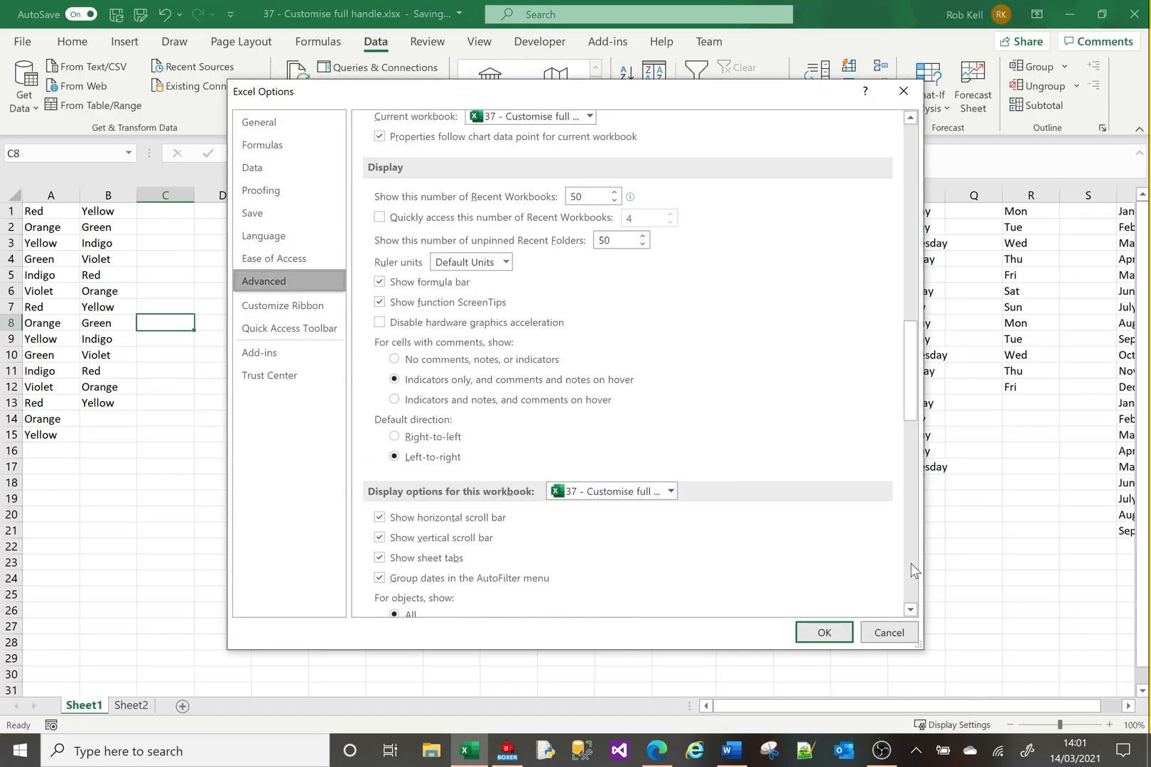
left_click(638, 430)
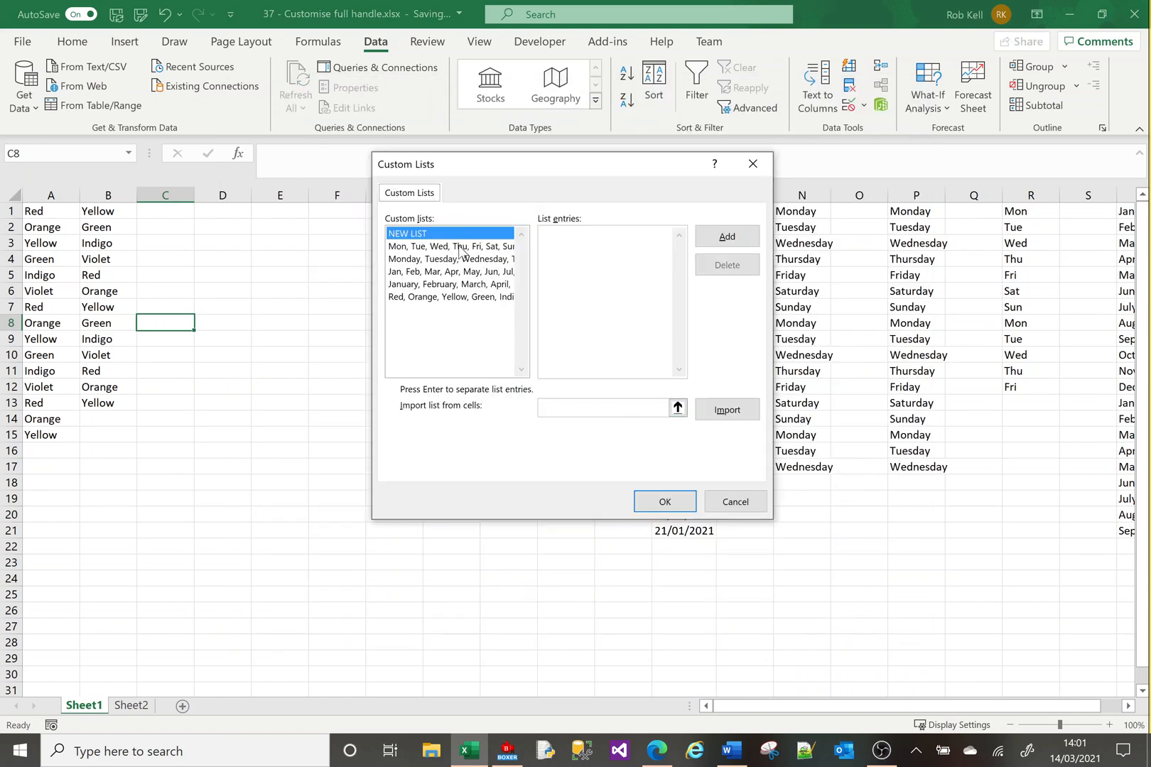
Insert Blue after Green in the custom colour list, save the updated list and accept the options
left_click(452, 297)
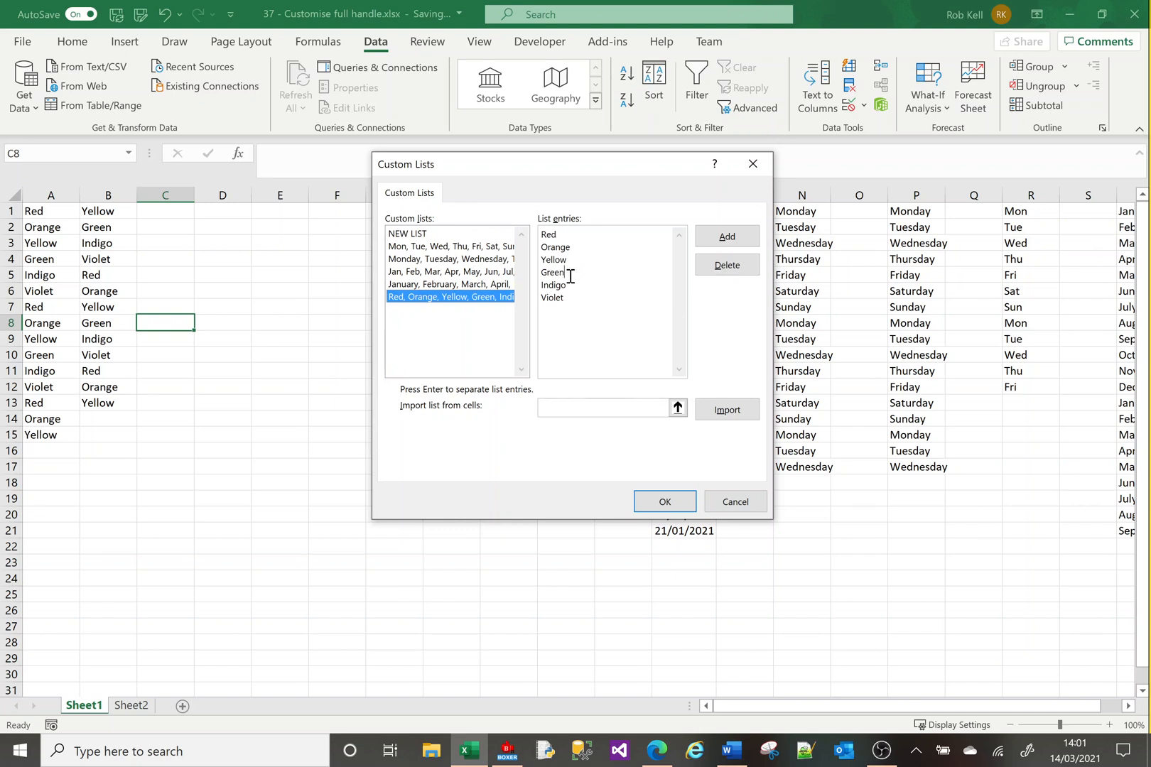
key("Return")
type("Blue")
left_click(732, 237)
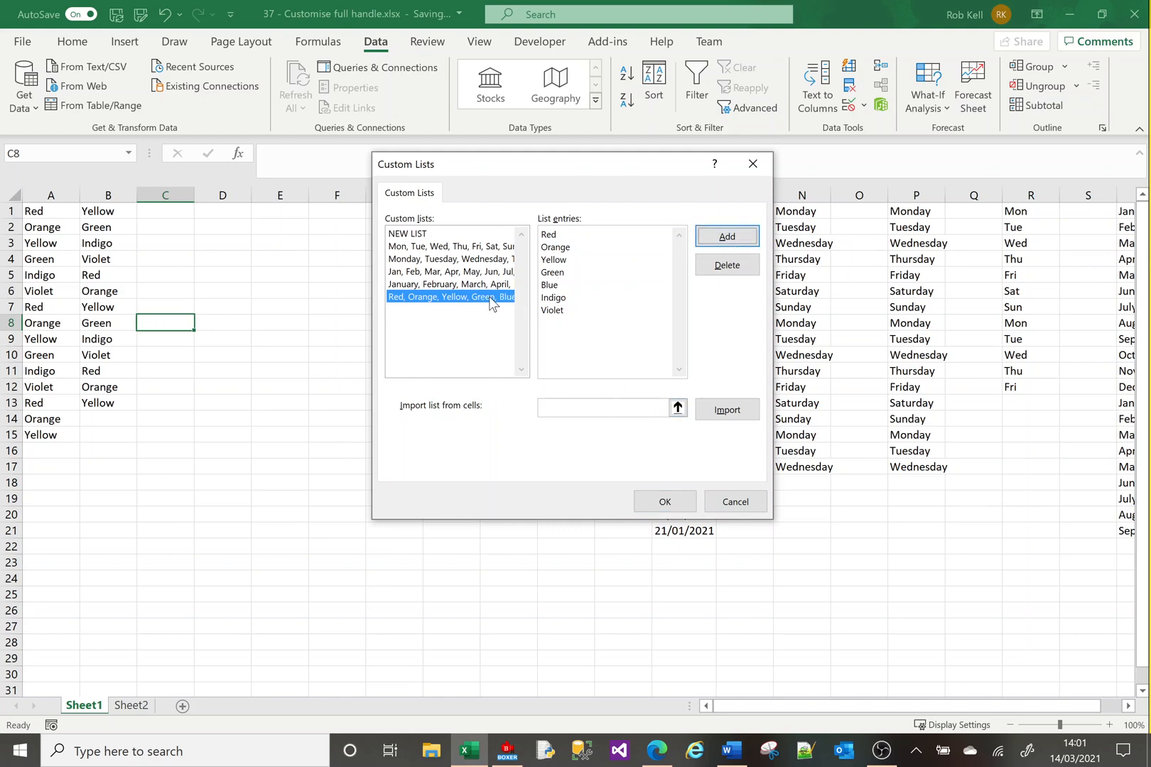
left_click(650, 506)
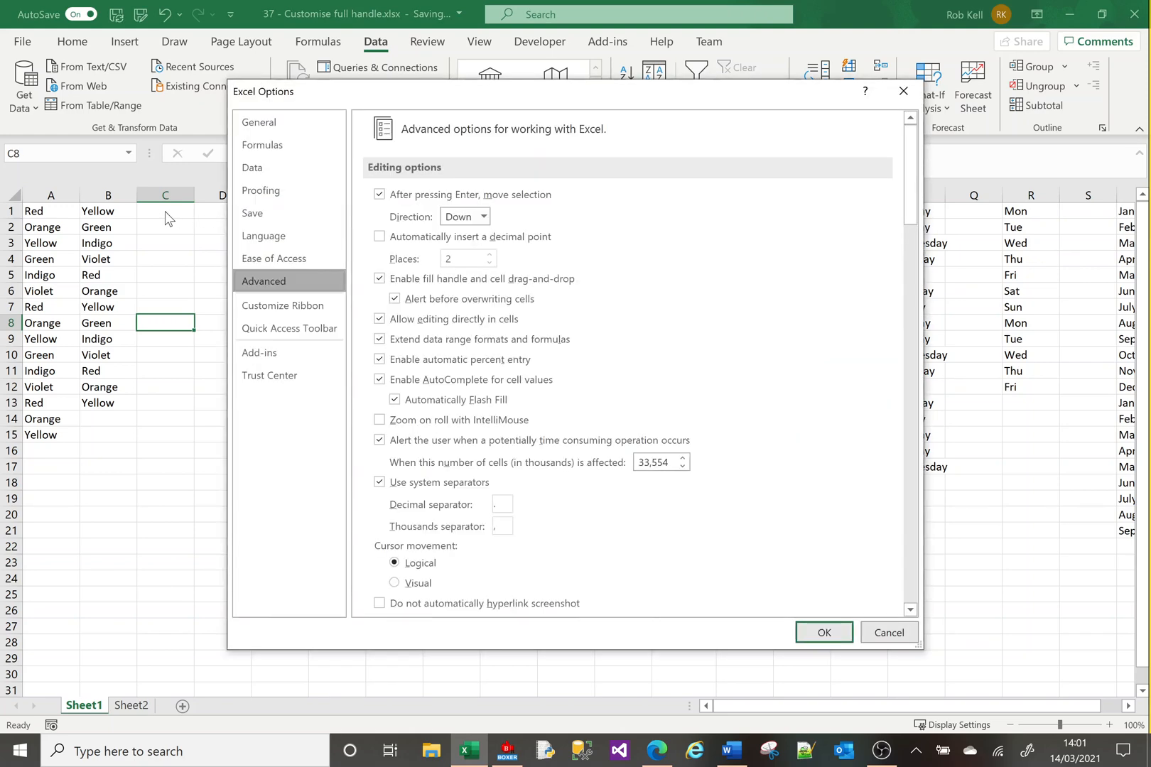
left_click(825, 639)
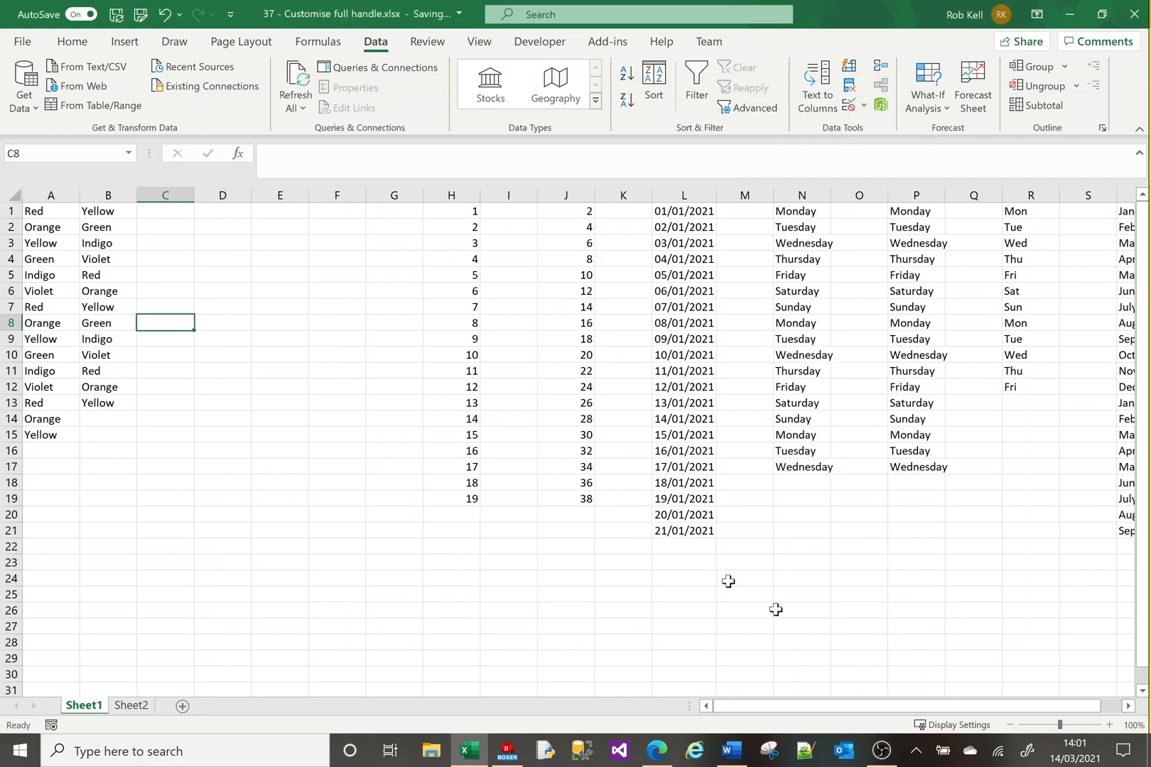
Enter Orange in C1 and fill the custom colour series down to C17
left_click(162, 212)
type("R")
key("BackSpace")
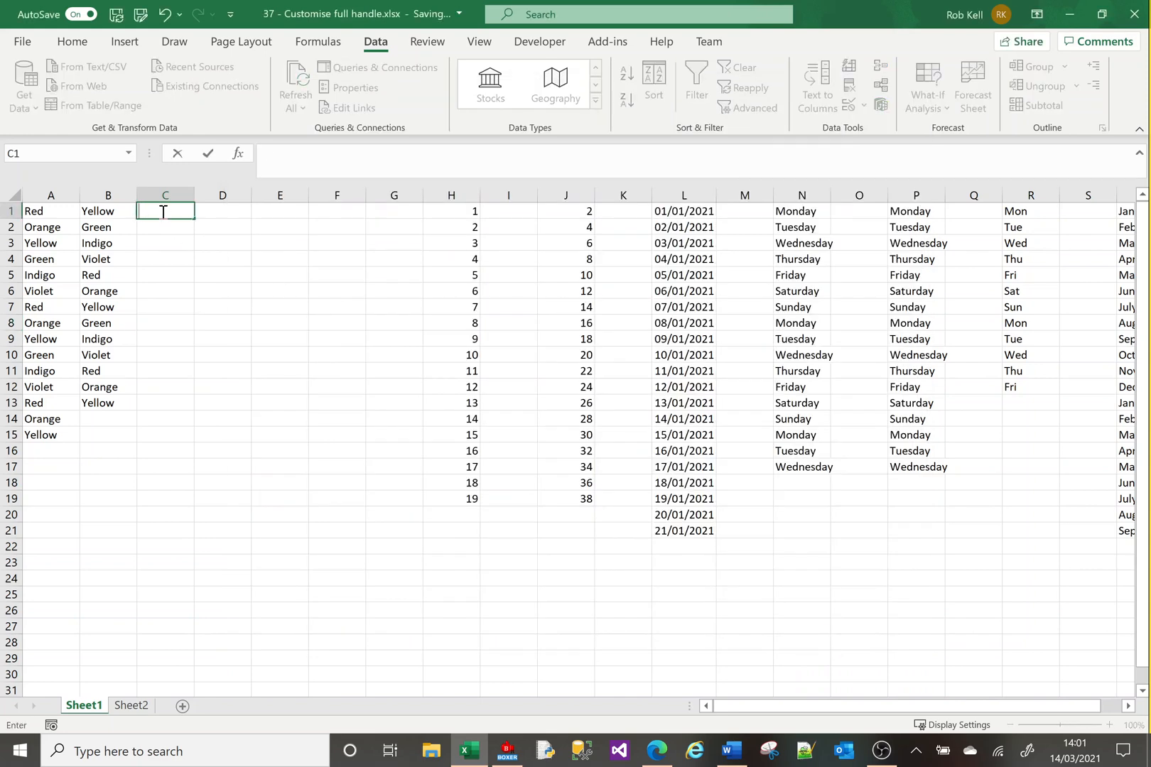
type("Orange")
key("Return")
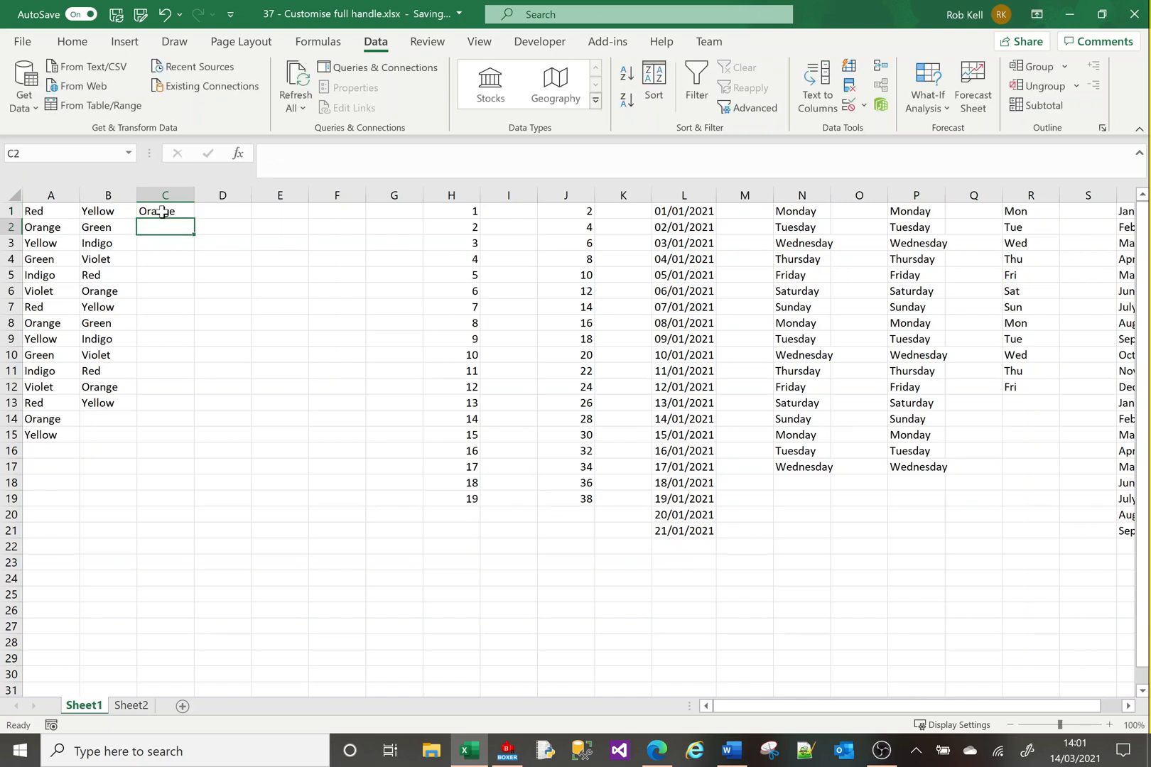
left_click(182, 213)
left_click_drag(192, 218, 205, 471)
Enter Blue in D1 and fill the custom colour series down to D15
left_click(229, 213)
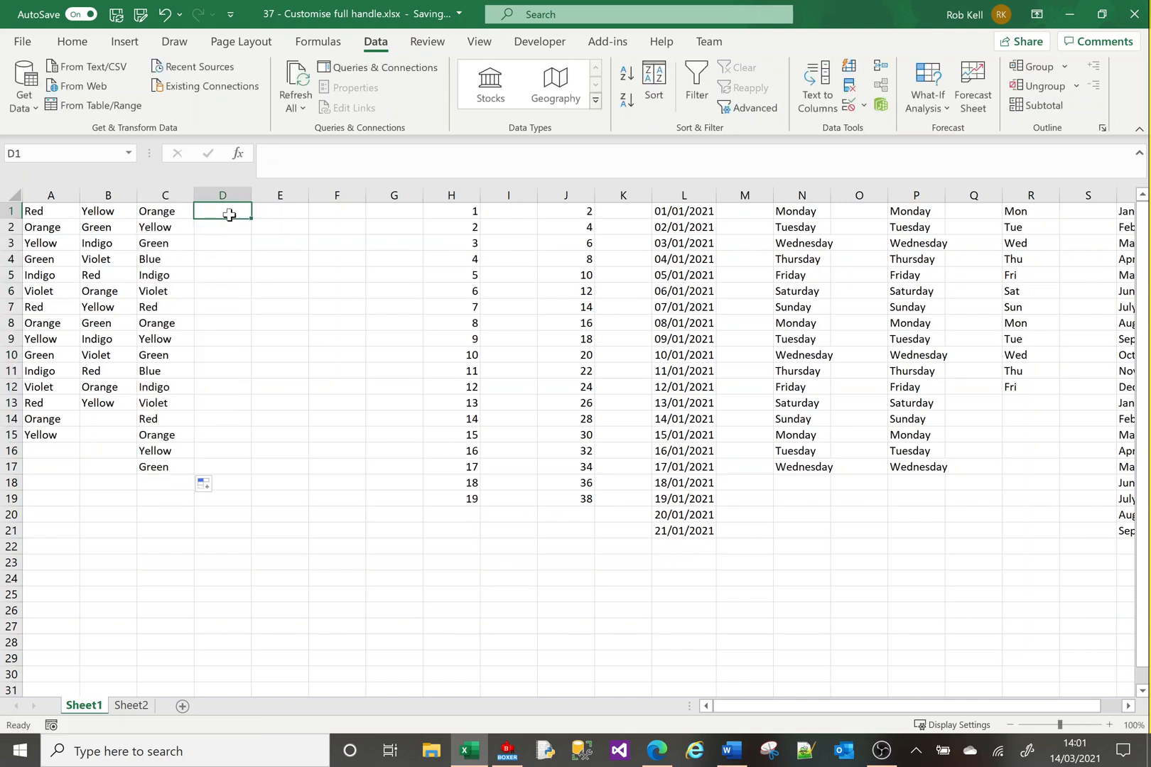
type("Blue")
key("Return")
left_click(229, 214)
left_click_drag(251, 219, 253, 445)
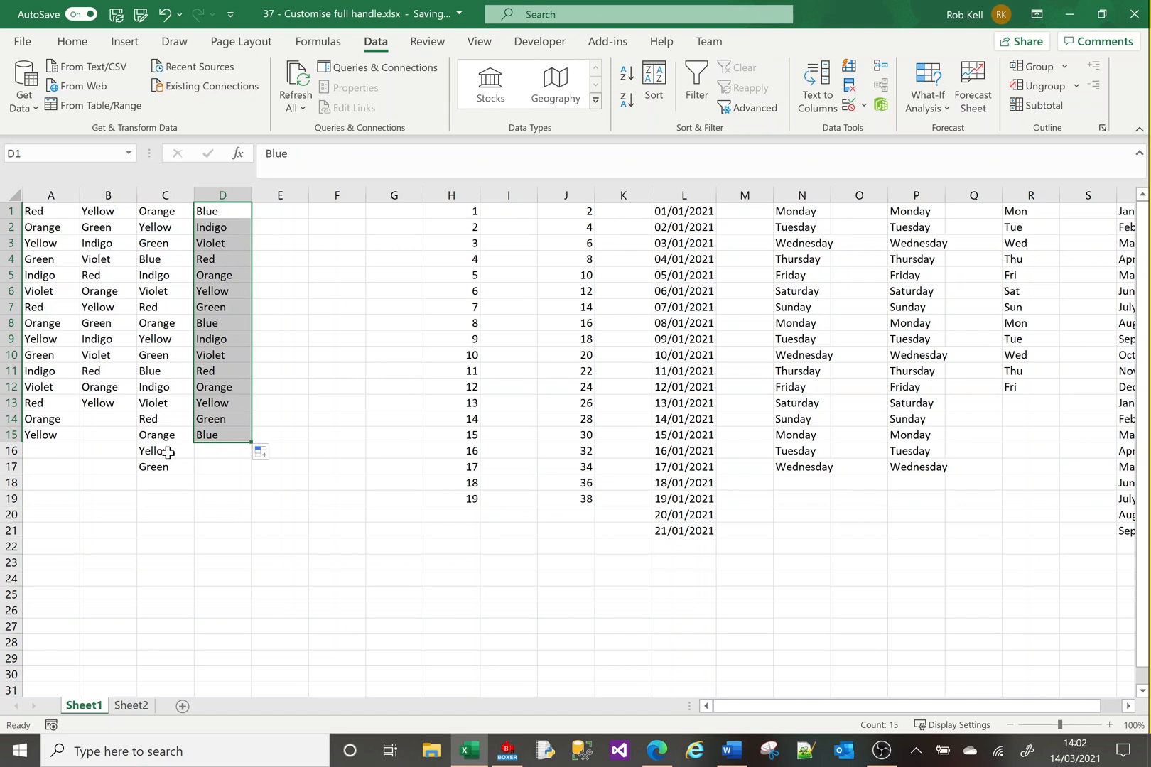
left_click(92, 471)
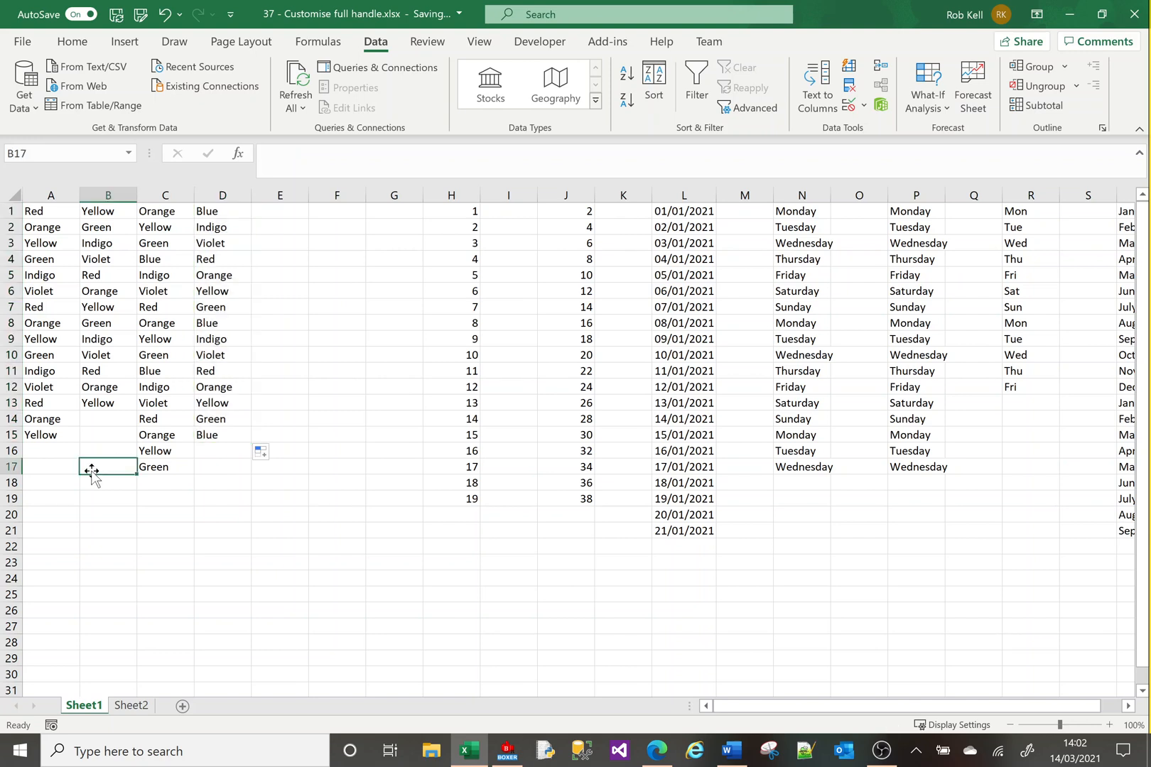
Open the custom lists editor from the advanced Excel options
left_click(23, 43)
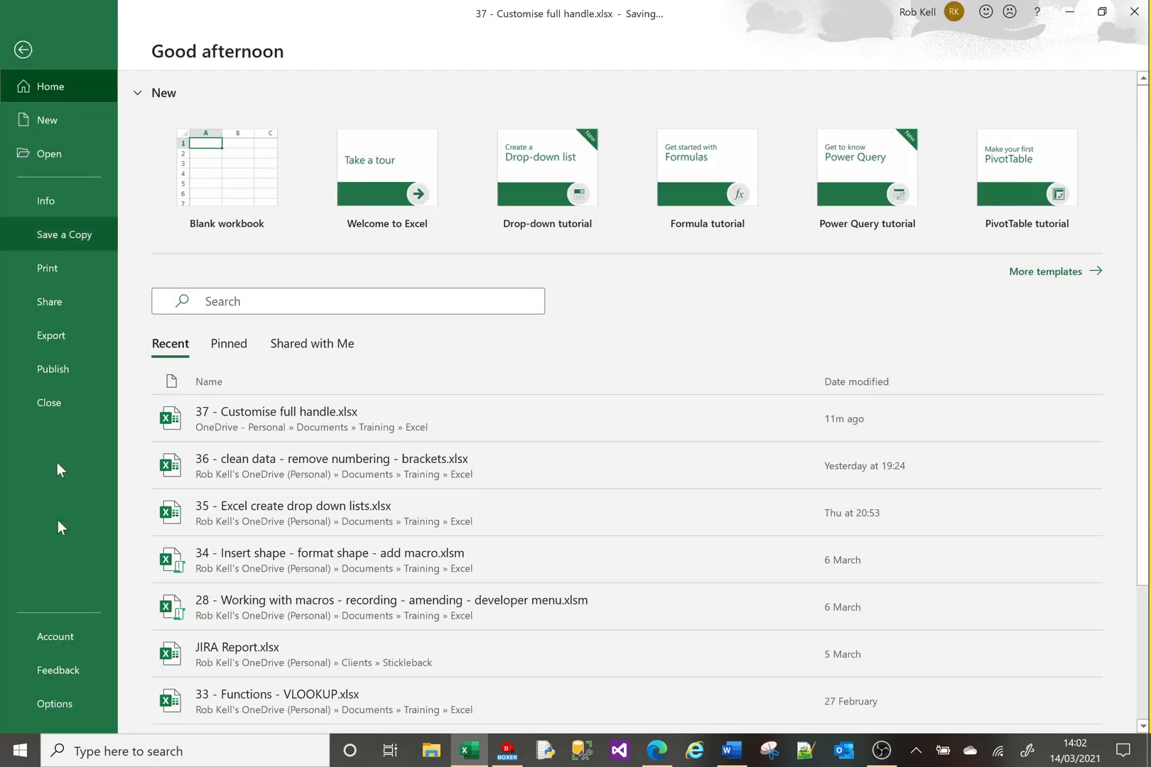
left_click(58, 707)
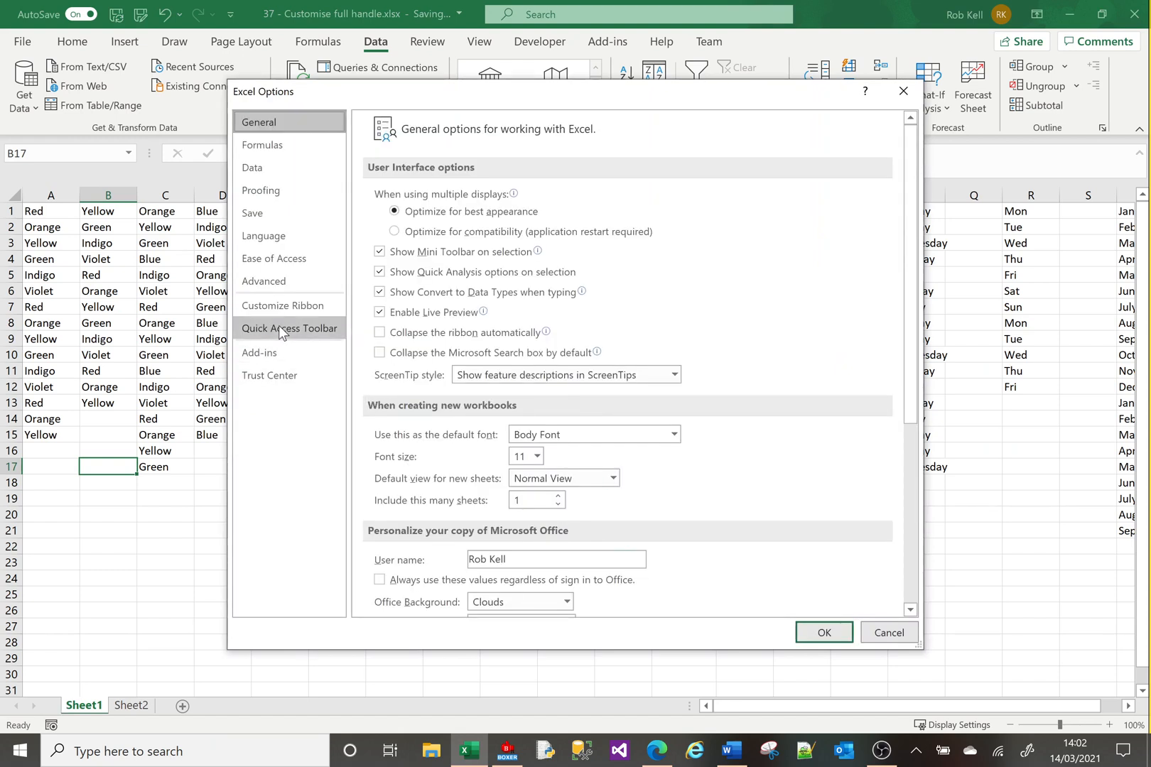
left_click(264, 281)
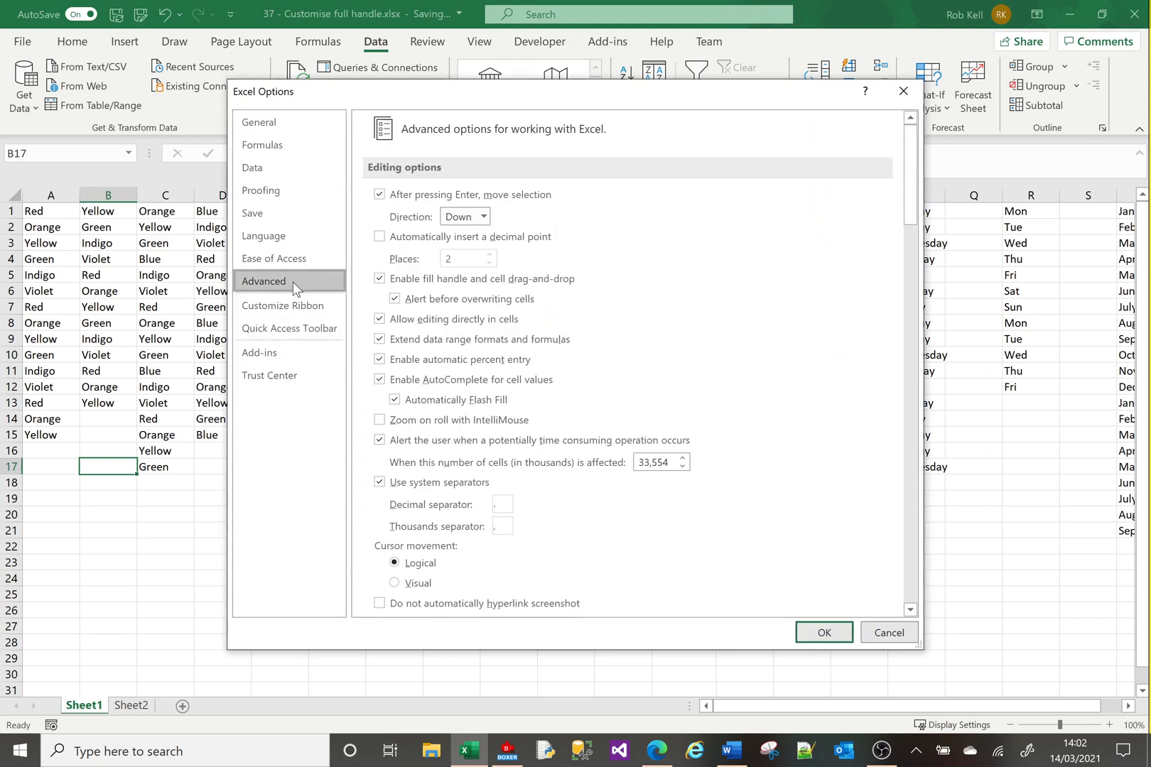
left_click(911, 571)
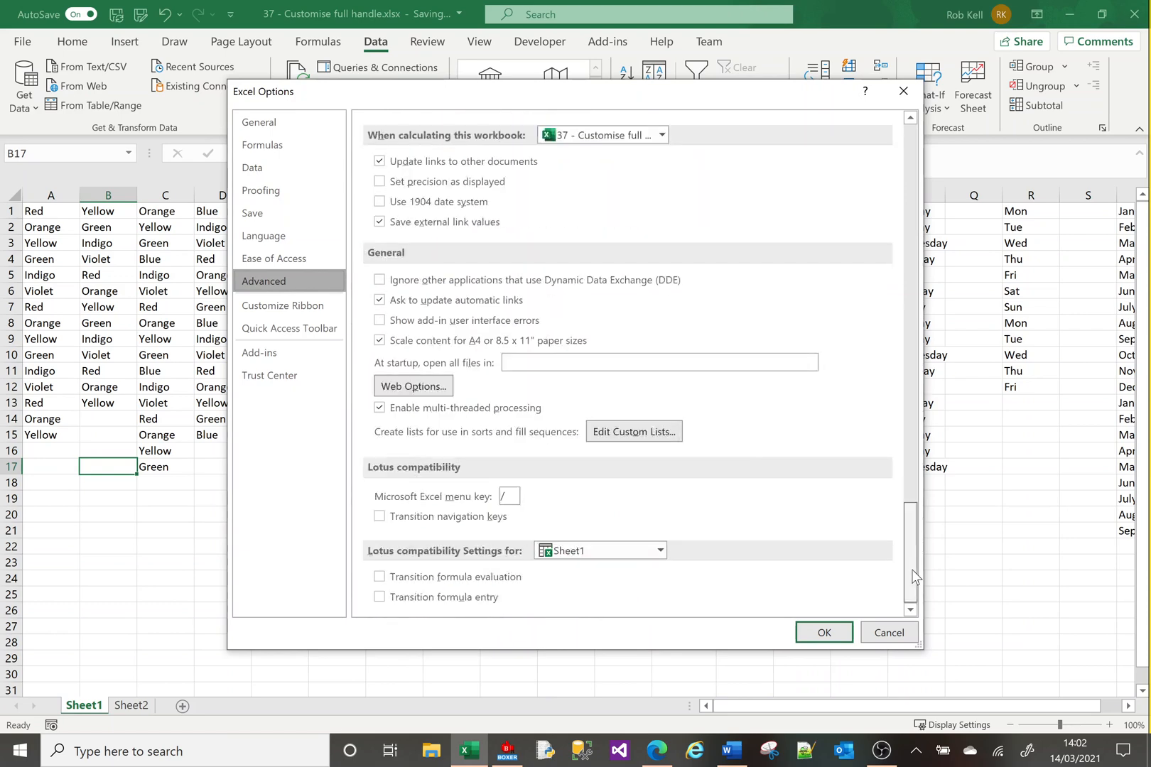
left_click(652, 435)
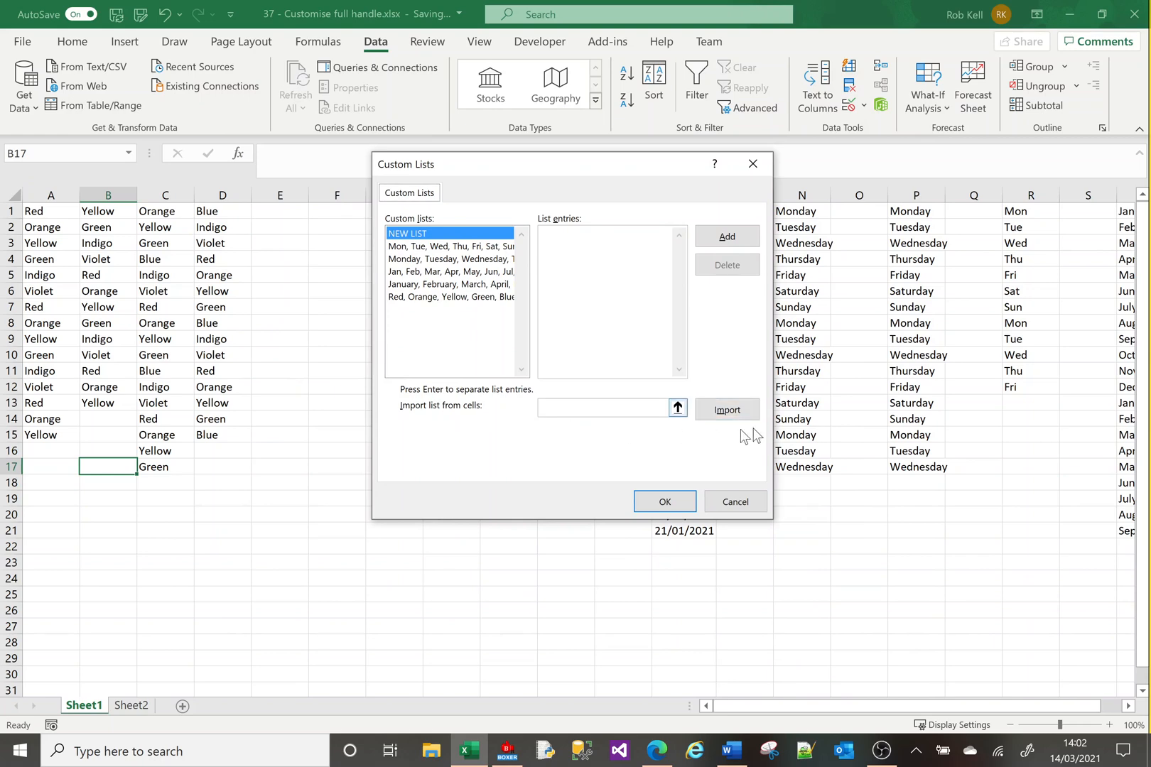
Set the custom list's import range to the country names in Sheet2 cells A1:A237
left_click(678, 408)
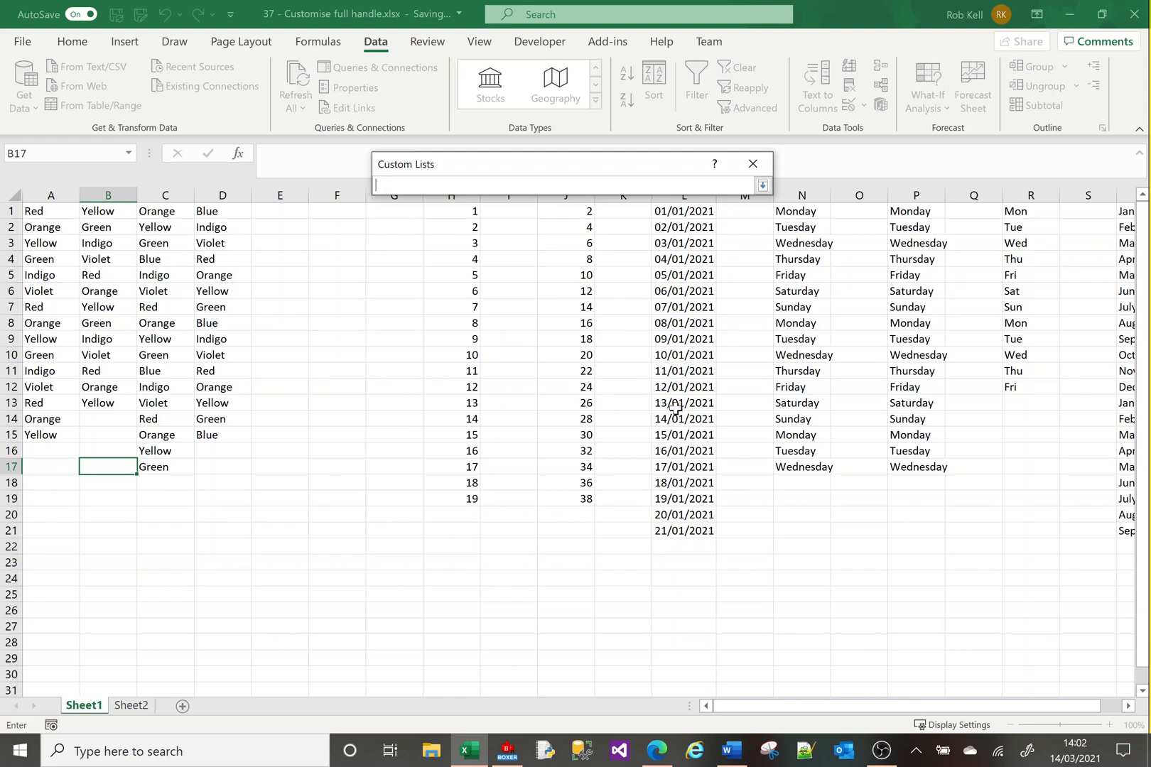
left_click(139, 709)
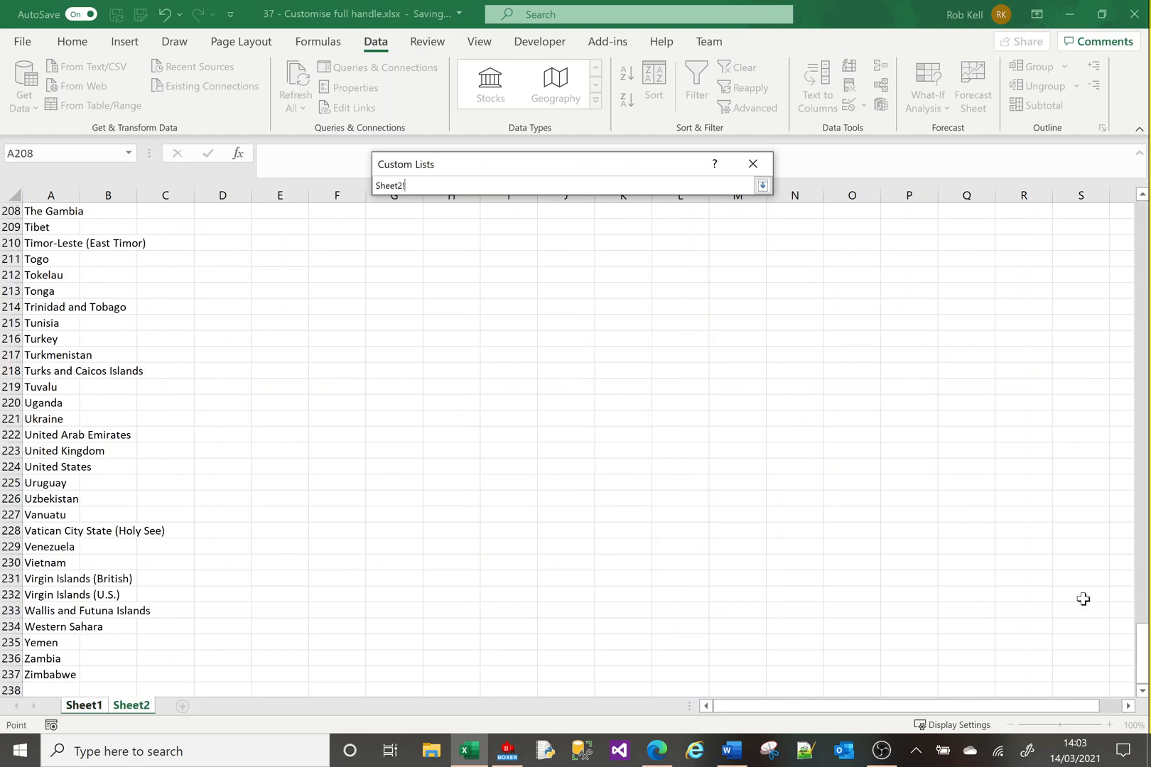
left_click_drag(1144, 651, 1130, 244)
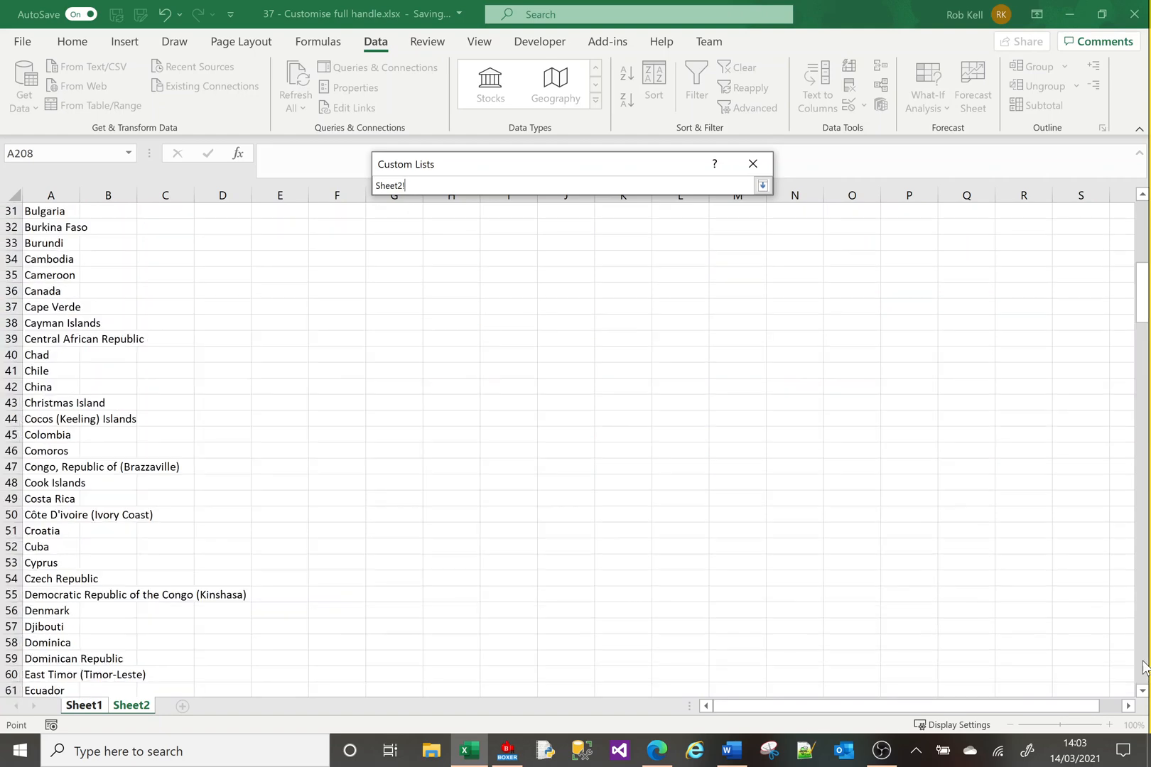
left_click_drag(1145, 280, 1144, 195)
left_click(1145, 201)
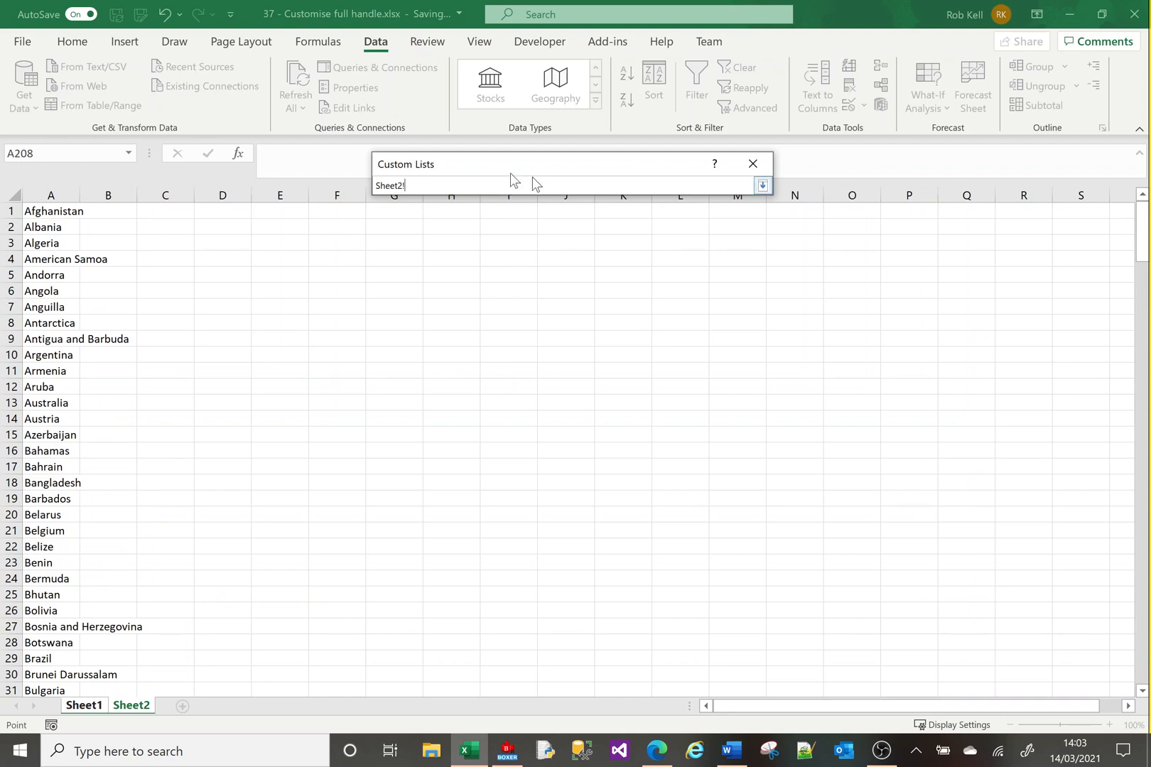
left_click(38, 213)
key("ctrl+shift+Down")
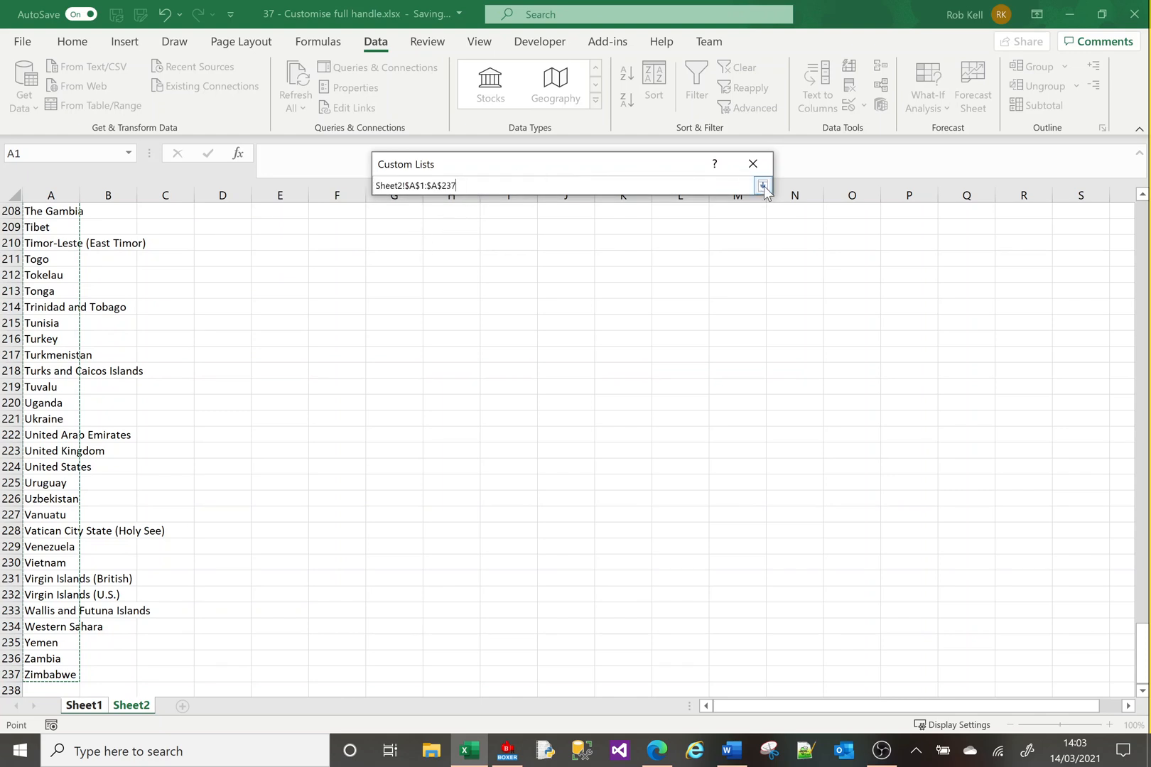
left_click(763, 185)
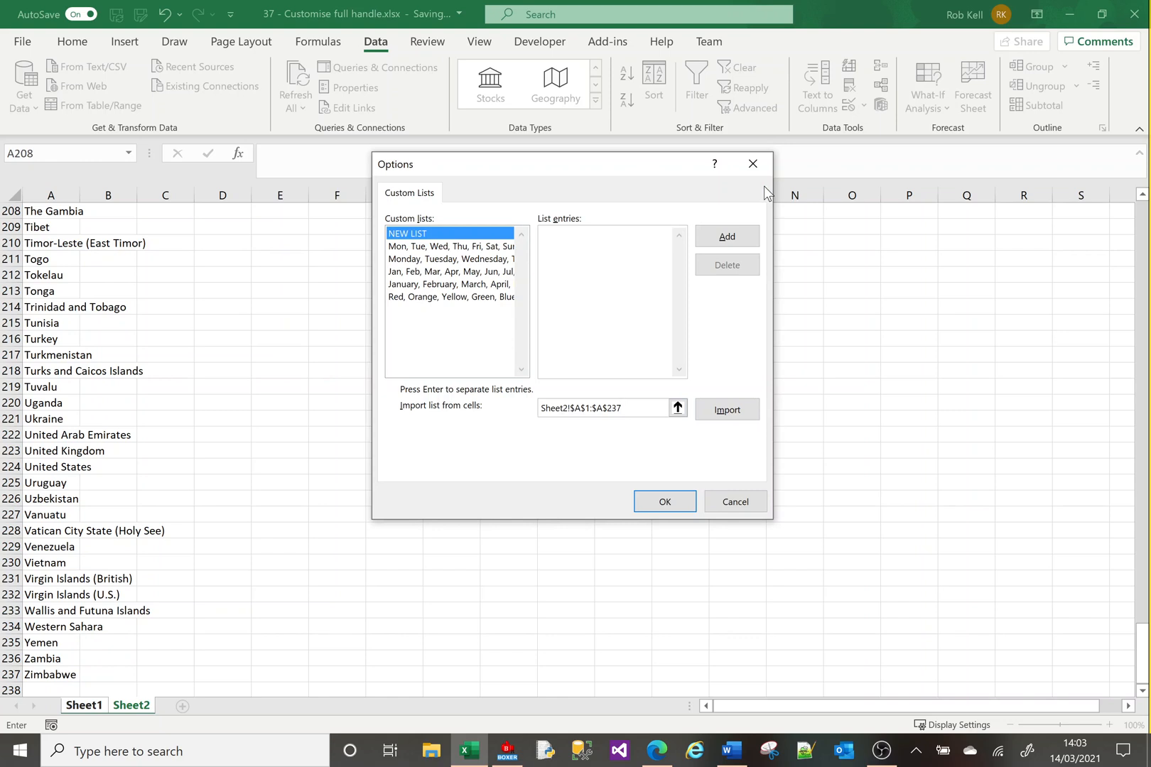
Import the country names as a custom list and accept the list and Excel options
left_click(723, 418)
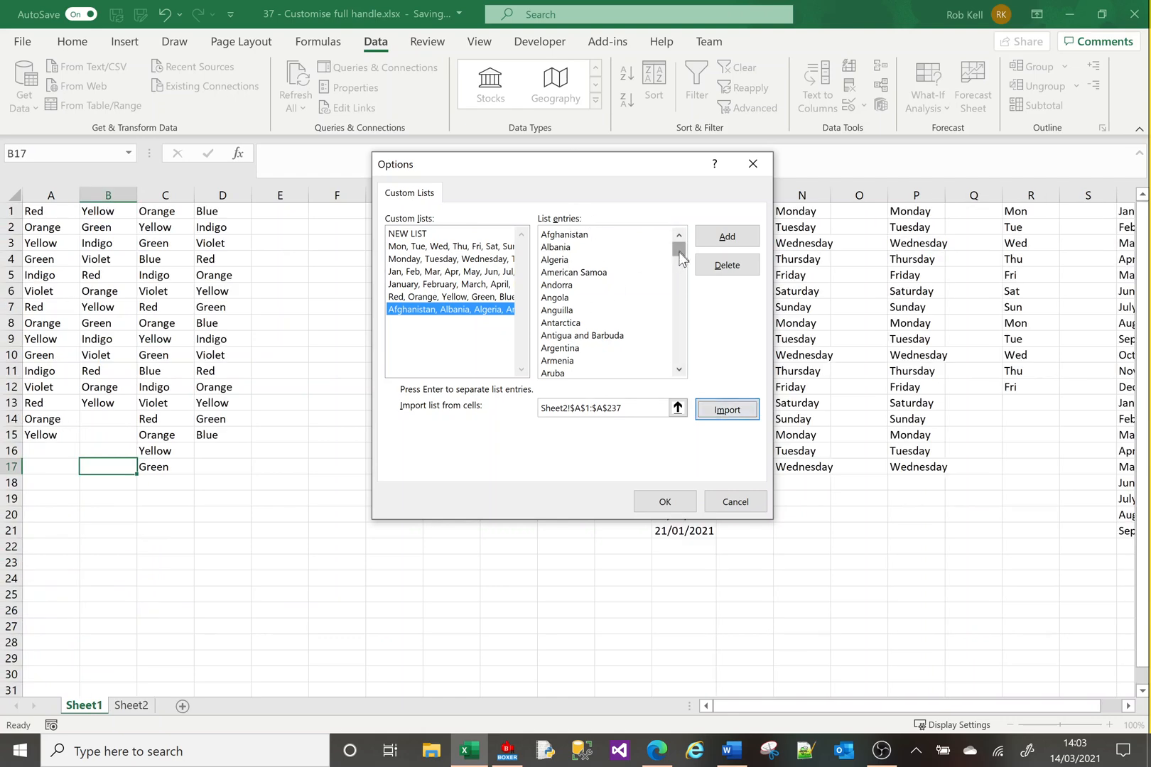
mouse_move(680, 249)
left_mouse_down()
mouse_move(680, 355)
mouse_move(677, 245)
left_mouse_up()
left_click(664, 501)
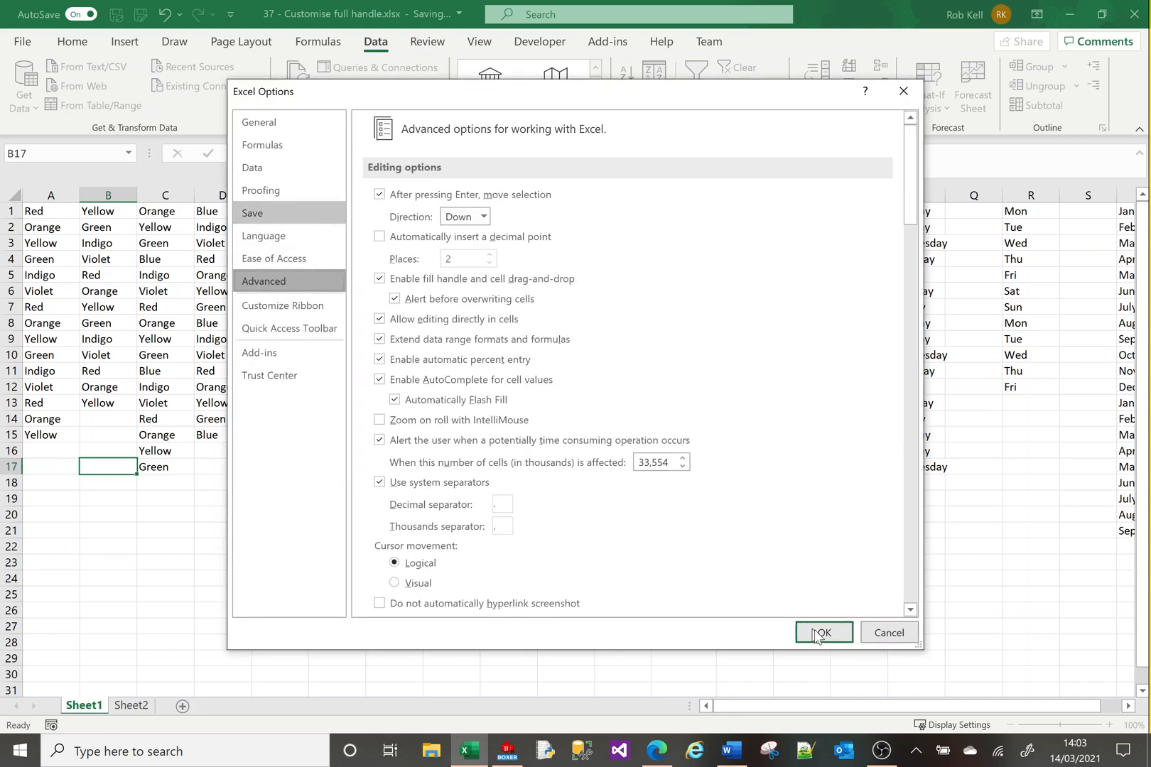
left_click(824, 644)
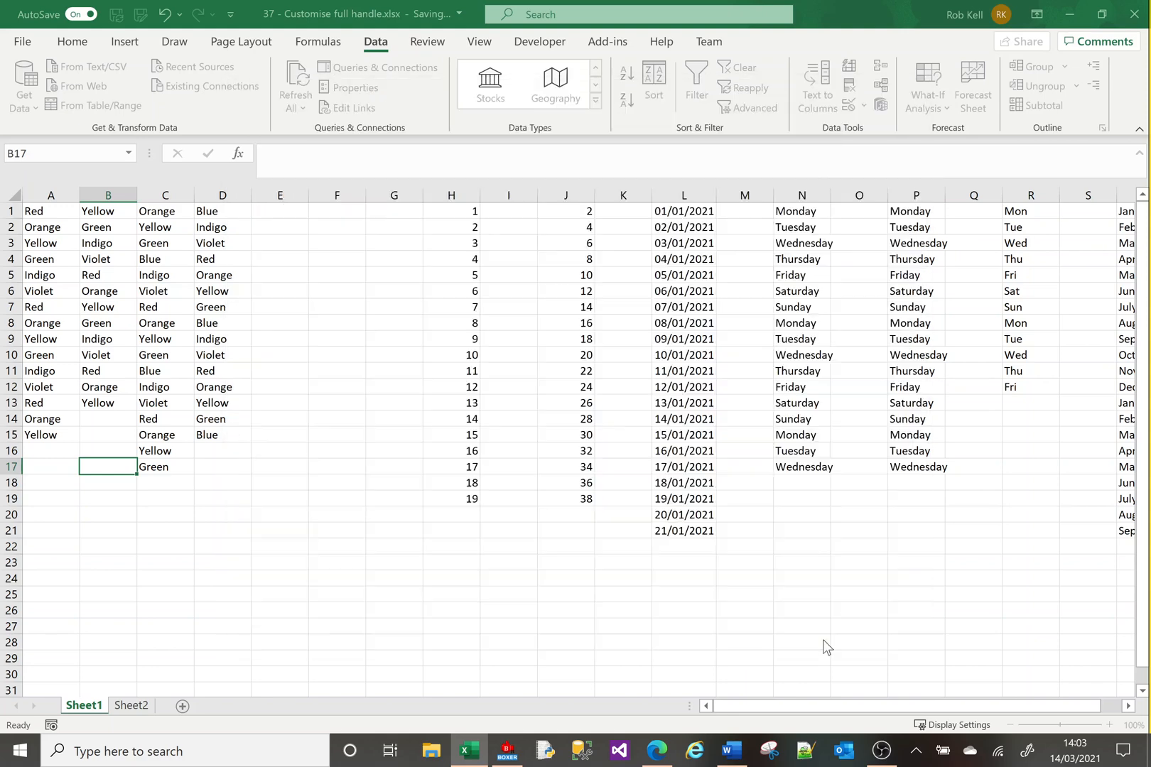
Enter Cuba in F1 and fill the custom country series down to F26
left_click(328, 212)
type("Cuba")
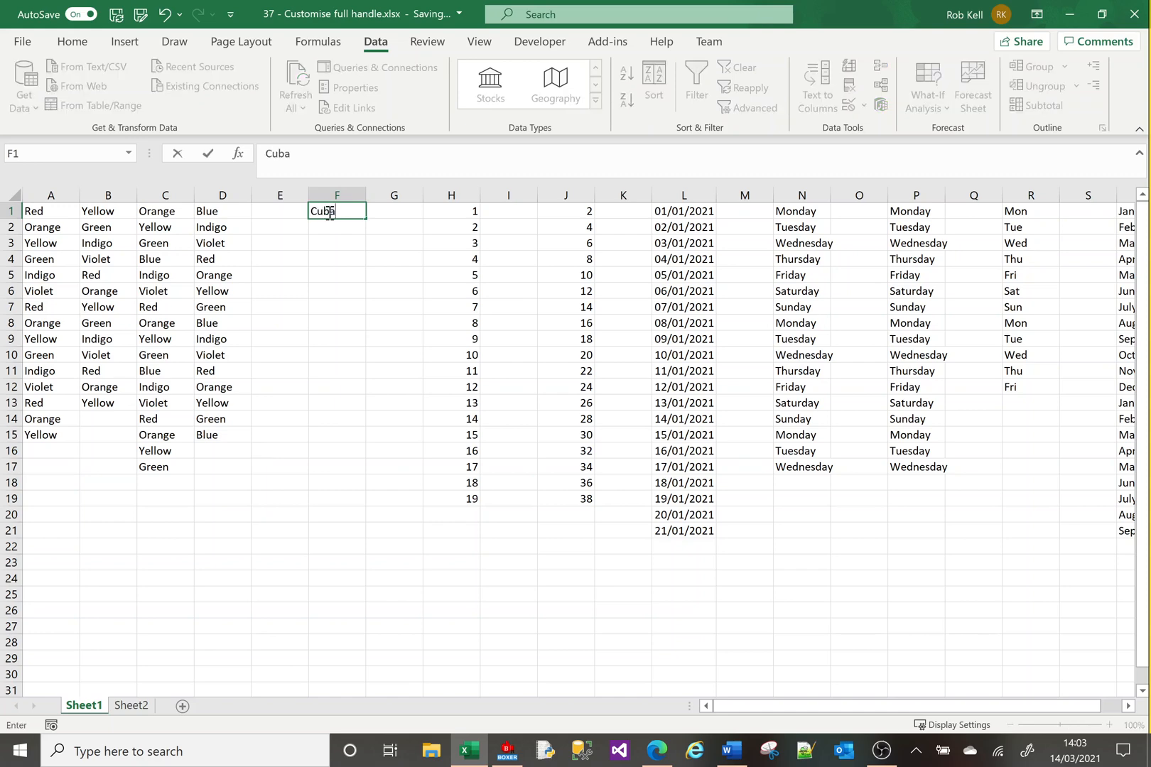
key("Return")
left_click(327, 213)
left_click_drag(364, 218, 380, 625)
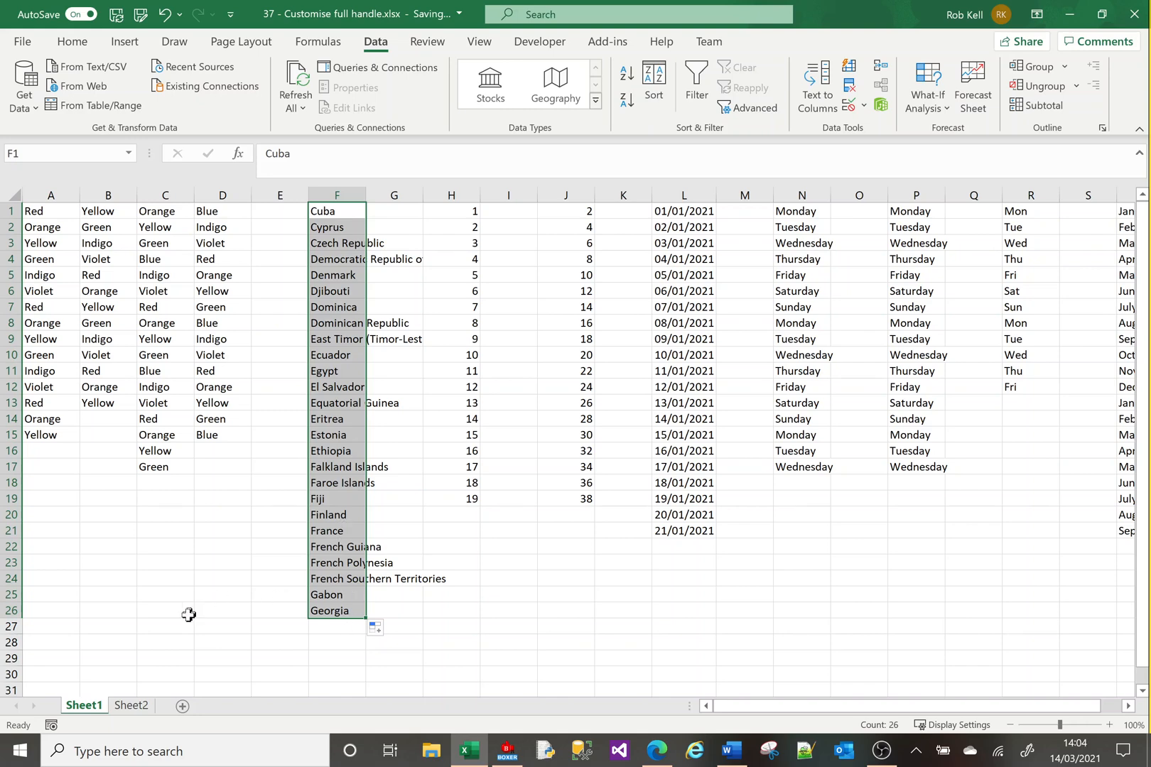
Review the country names on Sheet2 and the imported country list's entries in the custom lists editor, leaving the options without changes
left_click(131, 708)
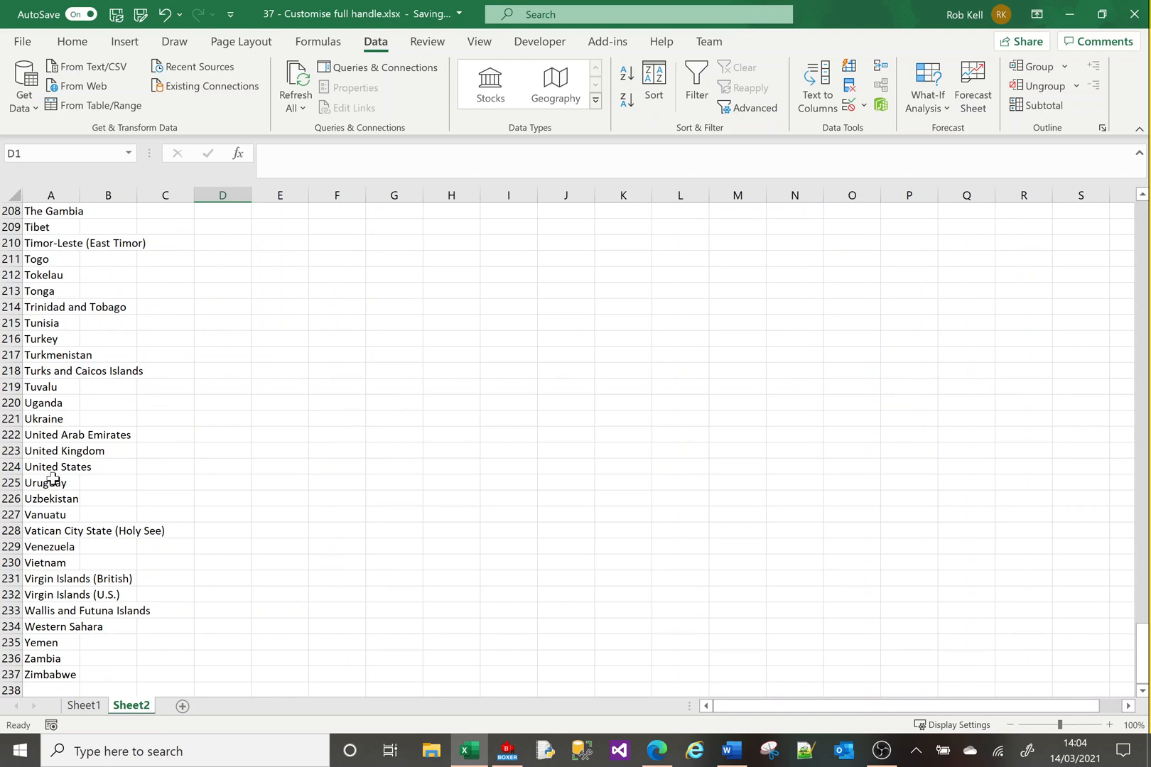
left_click(86, 710)
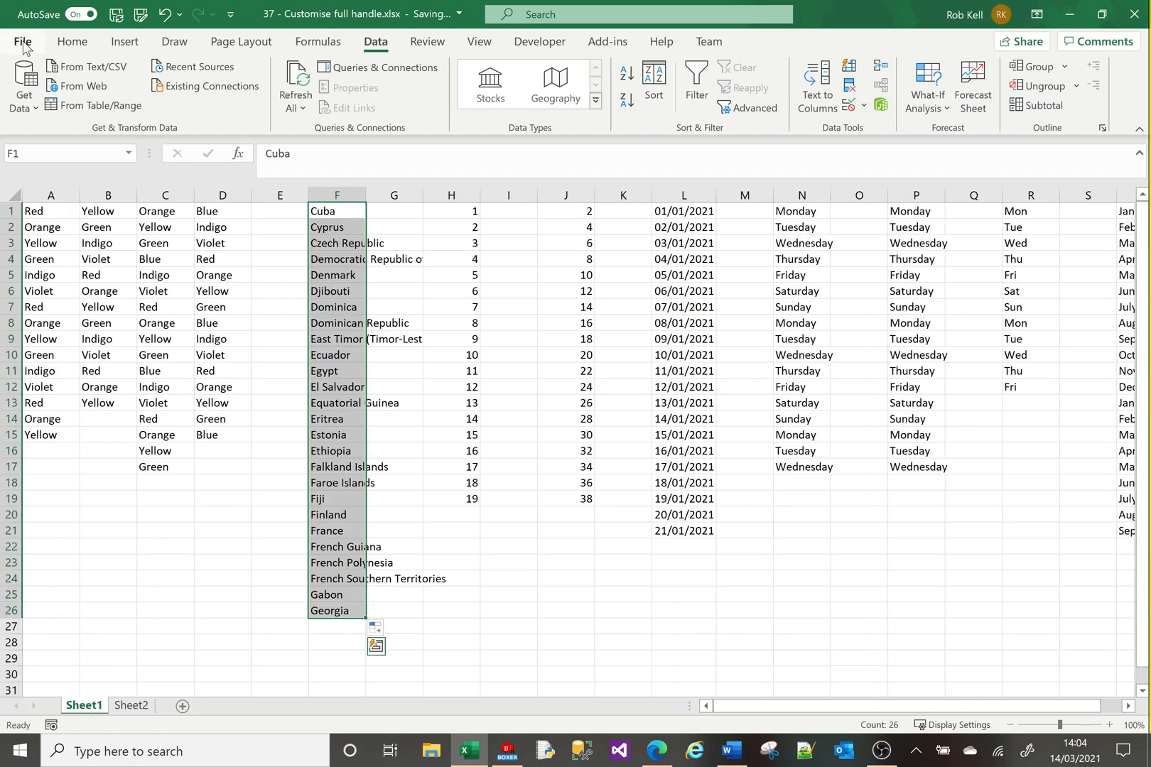
left_click(23, 43)
left_click(64, 704)
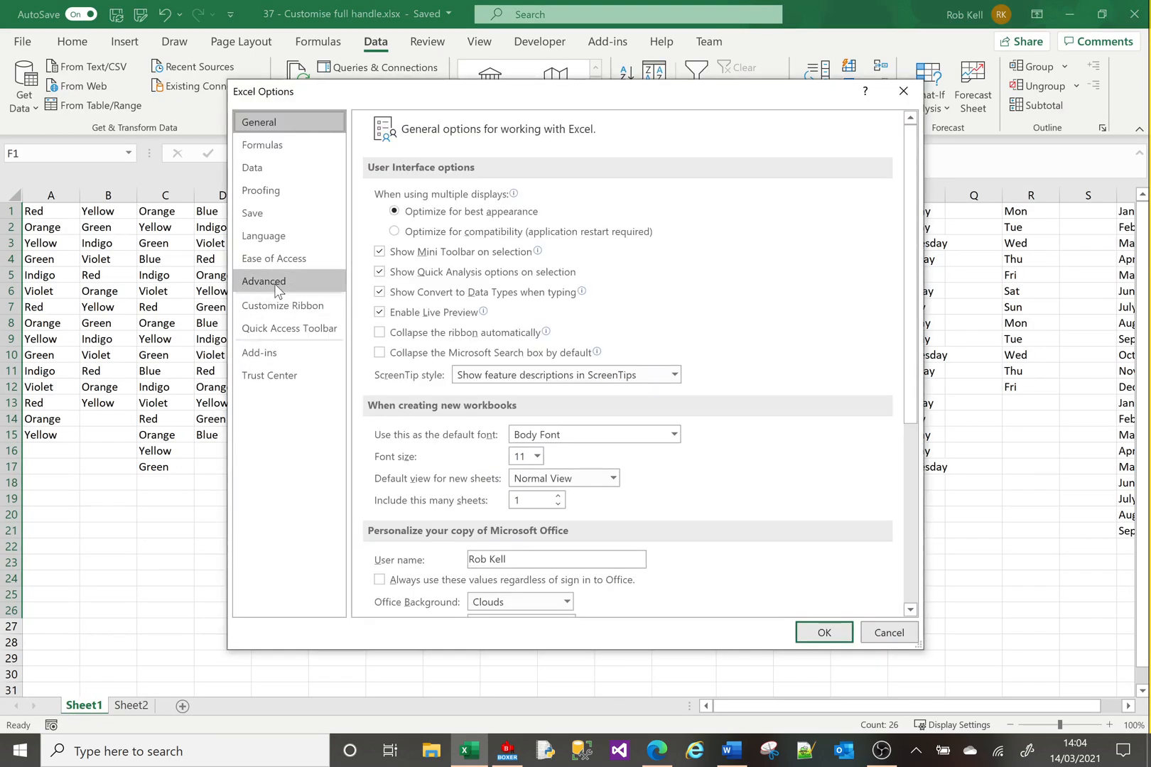
left_click(277, 284)
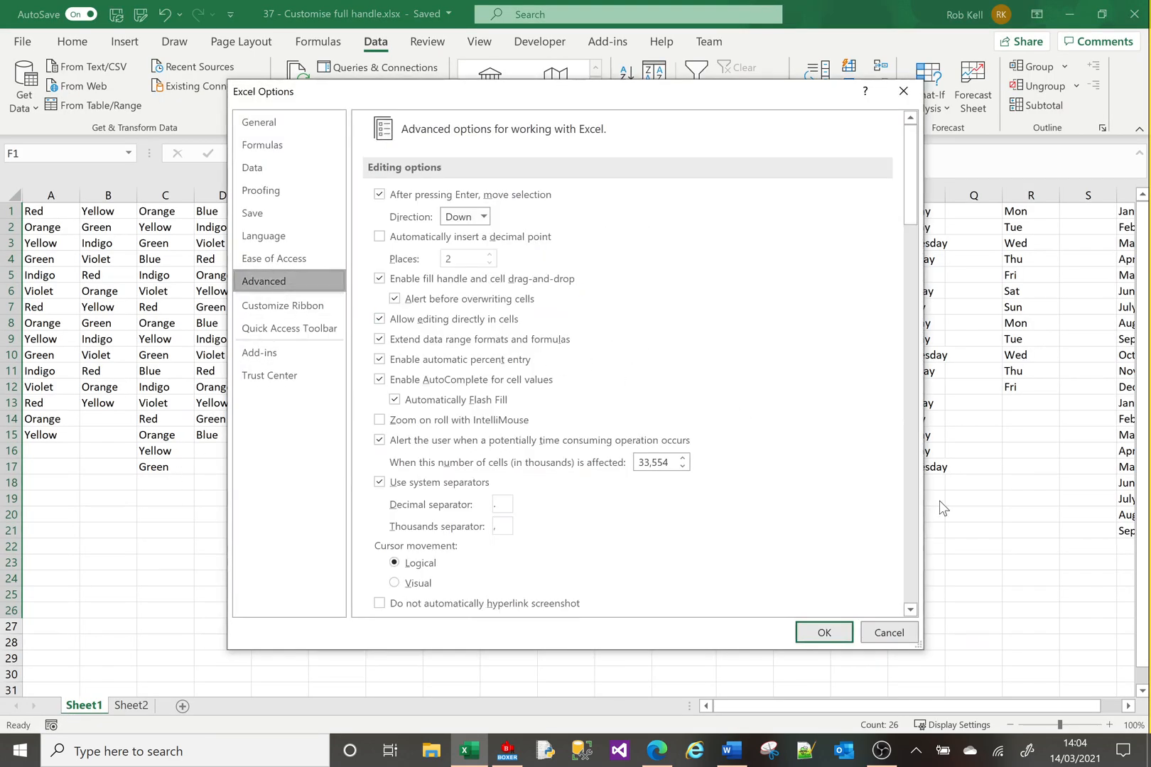
scroll(905, 576, "down", 15)
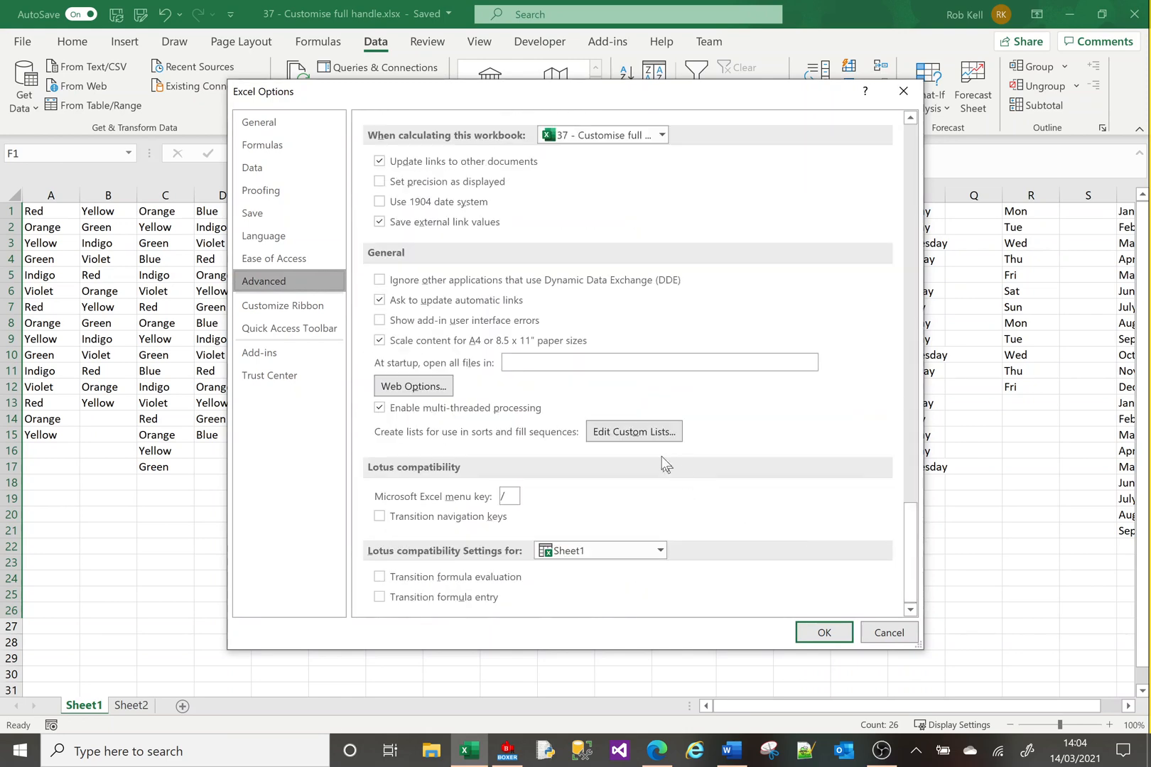
left_click(649, 431)
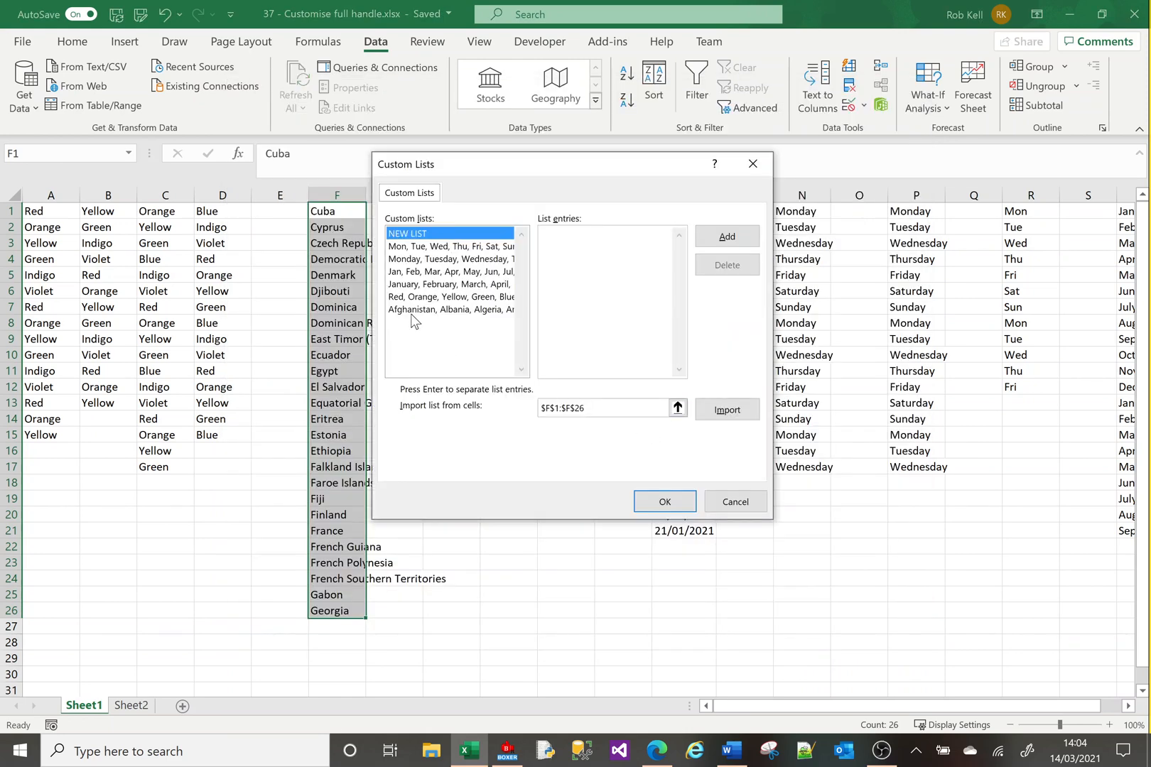
left_click(413, 311)
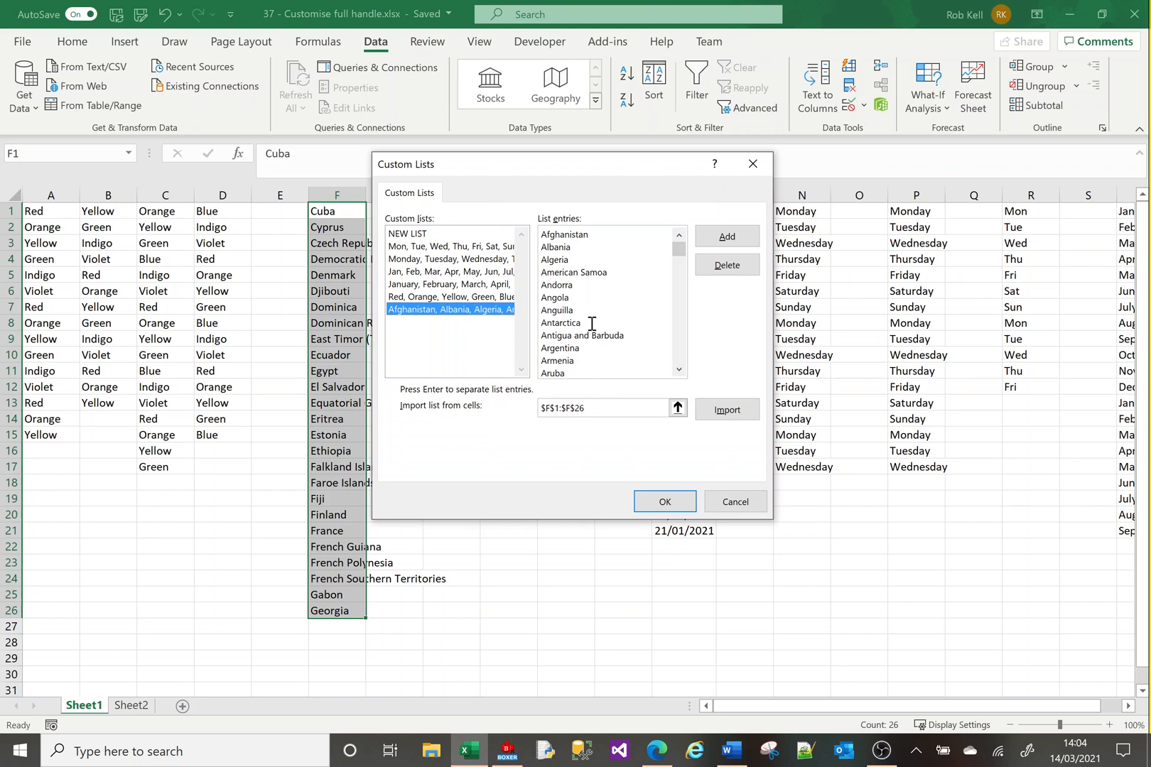
left_click(734, 509)
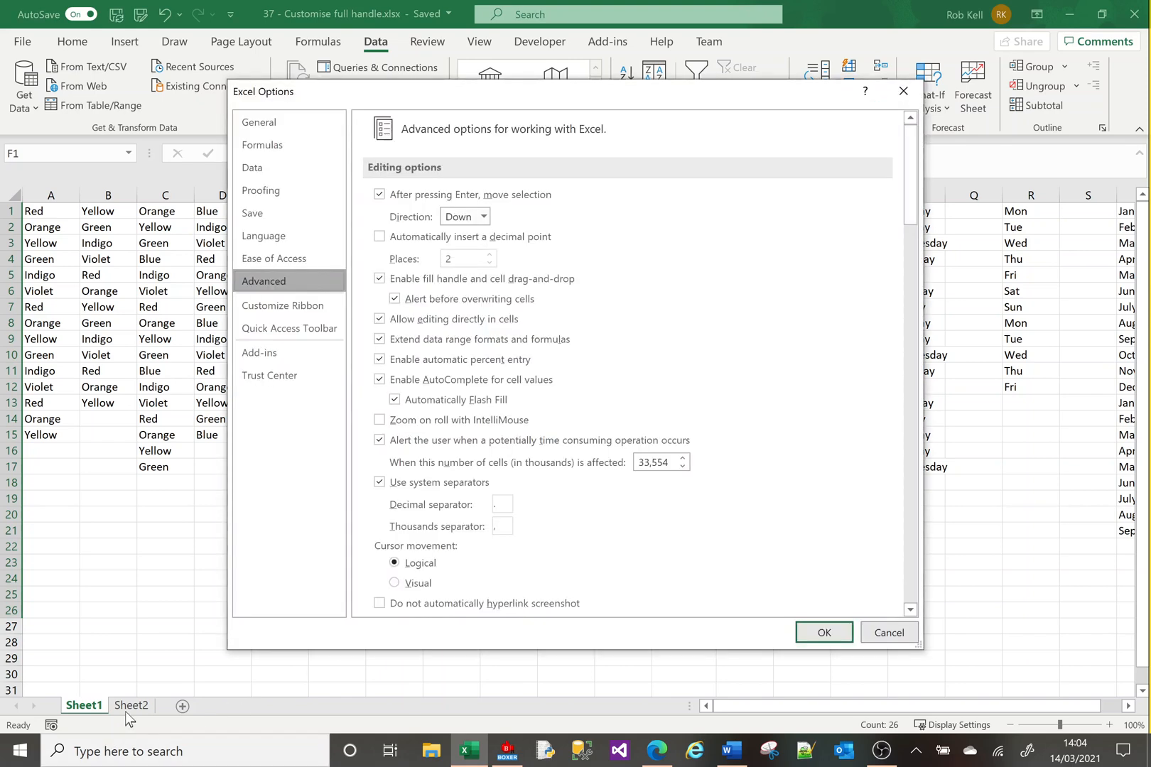
left_click(888, 632)
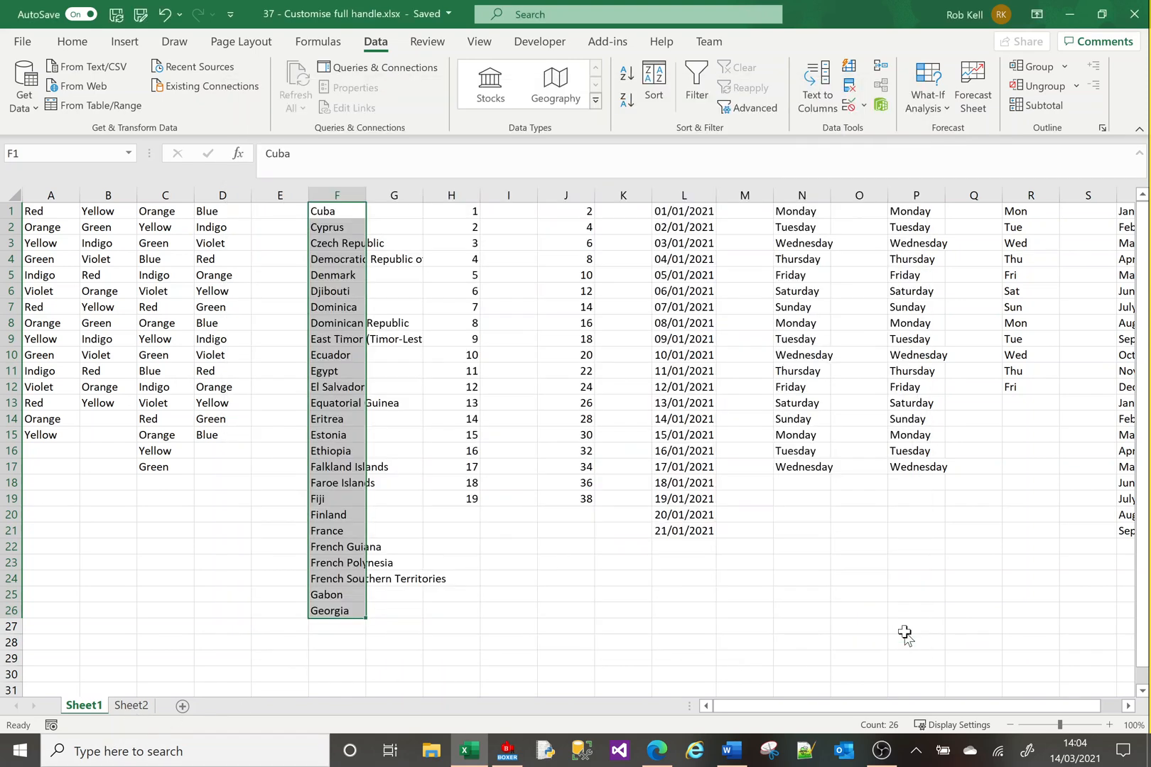
left_click(117, 709)
left_click(98, 708)
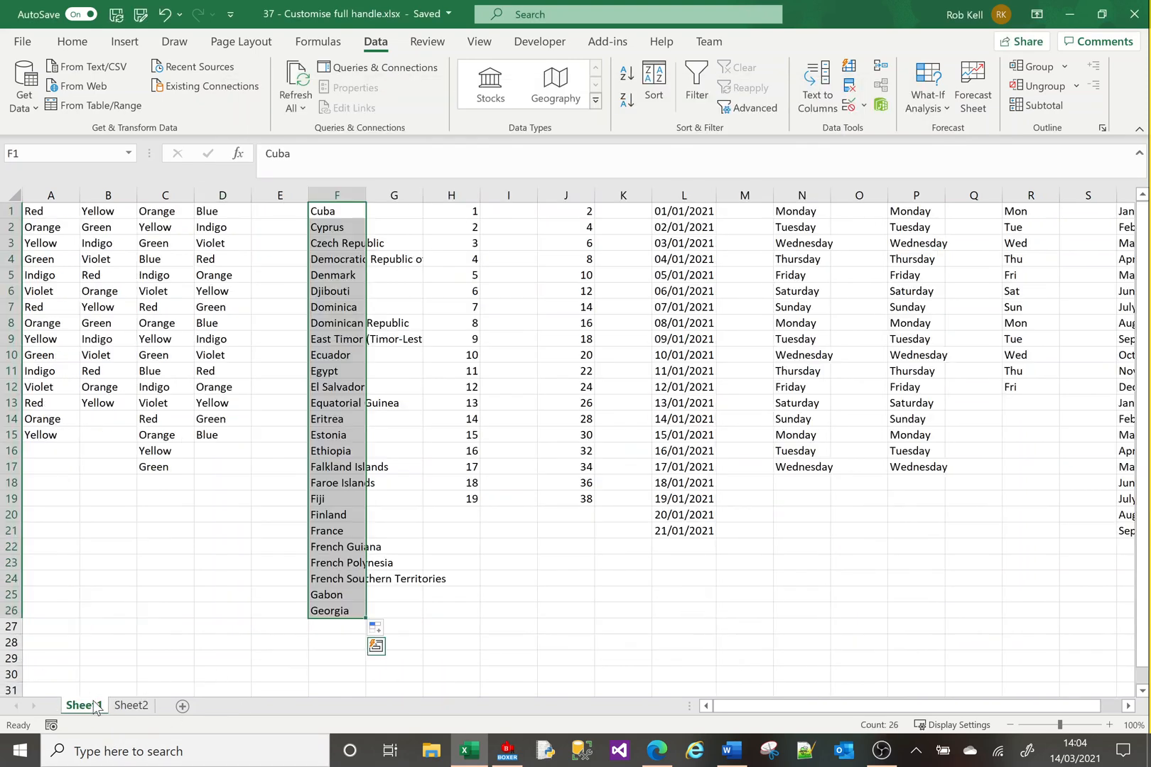
left_click(215, 324)
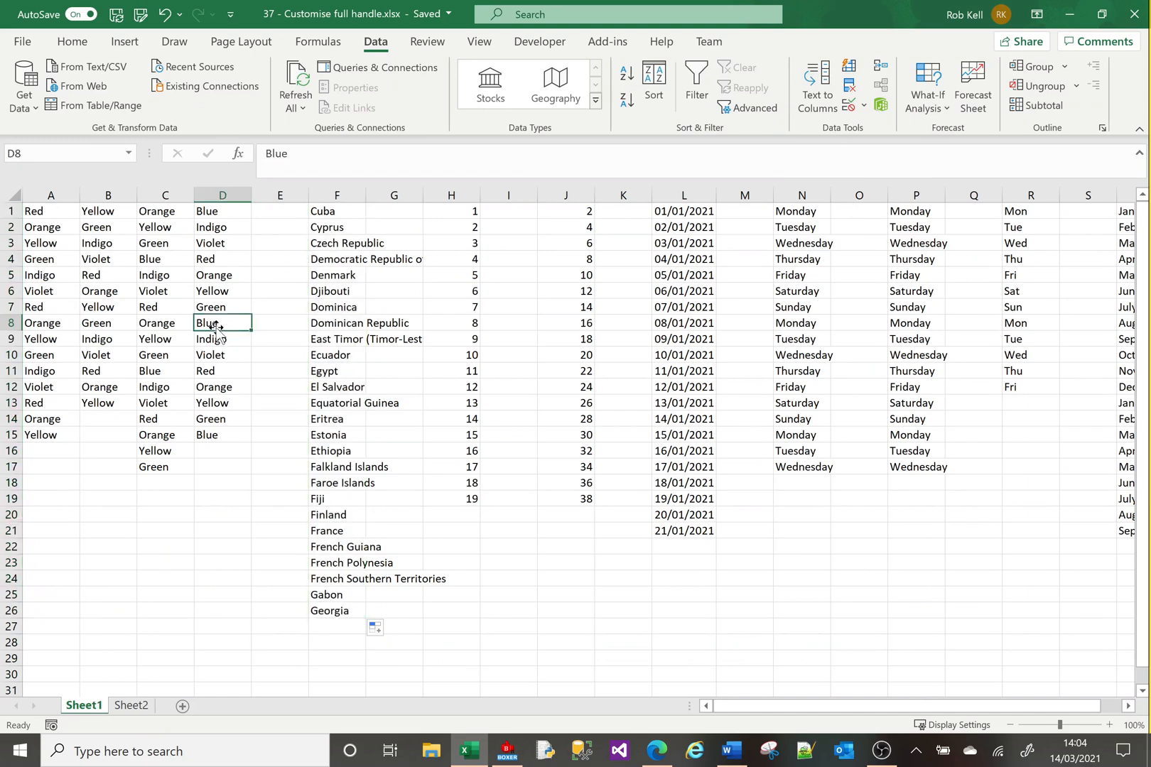